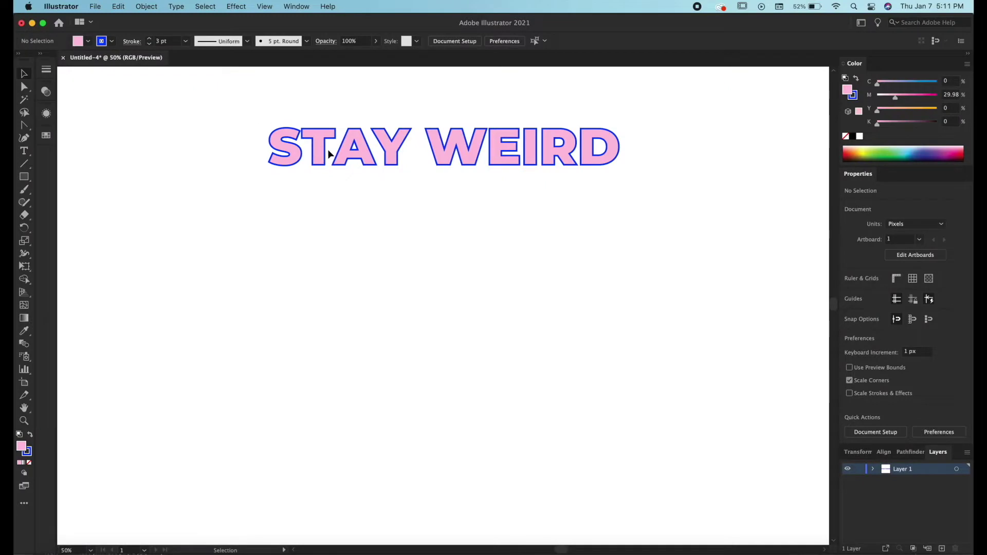
- Raise the original STAY WEIRD text slightly higher on the artboard
{"action": "left_click", "coordinate": [320, 140]}
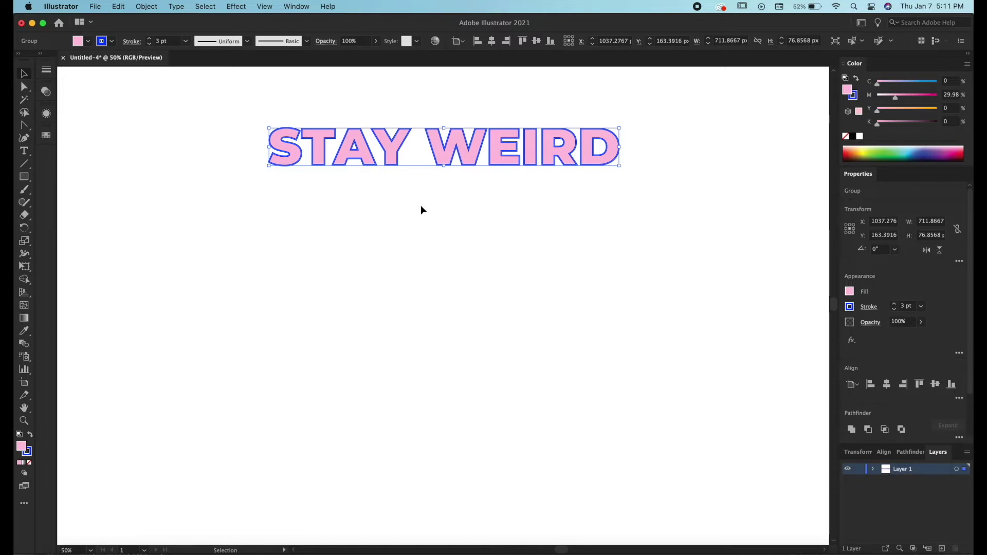
{"action": "left_click", "coordinate": [257, 165]}
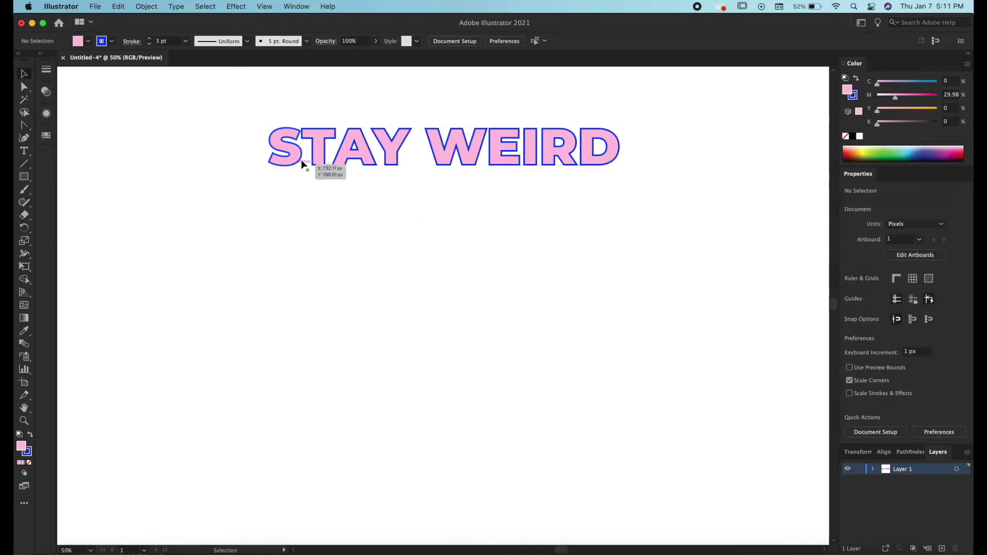
{"action": "left_click", "coordinate": [318, 154]}
{"action": "left_click", "coordinate": [337, 238]}
{"action": "left_click_drag", "start_coordinate": [394, 149], "coordinate": [393, 141]}
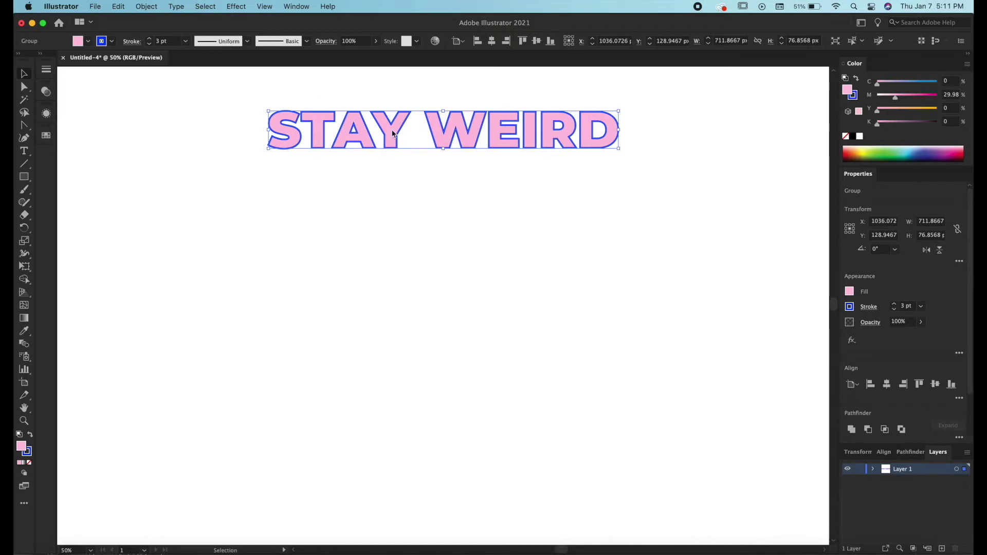
- Alt+Shift-drag copies of the text to the bottom and right edge, fine-tuning each position
{"action": "left_click_drag", "start_coordinate": [393, 134], "coordinate": [647, 274]}
{"action": "left_click_drag", "start_coordinate": [564, 403], "coordinate": [564, 414]}
{"action": "left_click_drag", "start_coordinate": [666, 380], "coordinate": [663, 381]}
{"action": "left_click_drag", "start_coordinate": [589, 149], "coordinate": [586, 125]}
{"action": "left_click", "coordinate": [540, 164]}
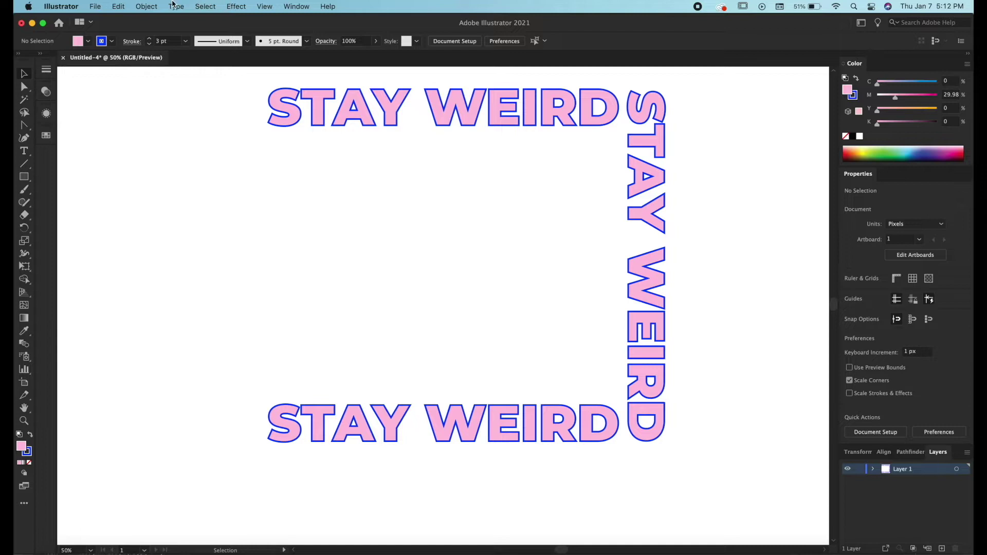
- Turn off Smart Guides, copy the vertical text to the left side, and rotate it 180° to read upward
{"action": "left_click", "coordinate": [263, 7]}
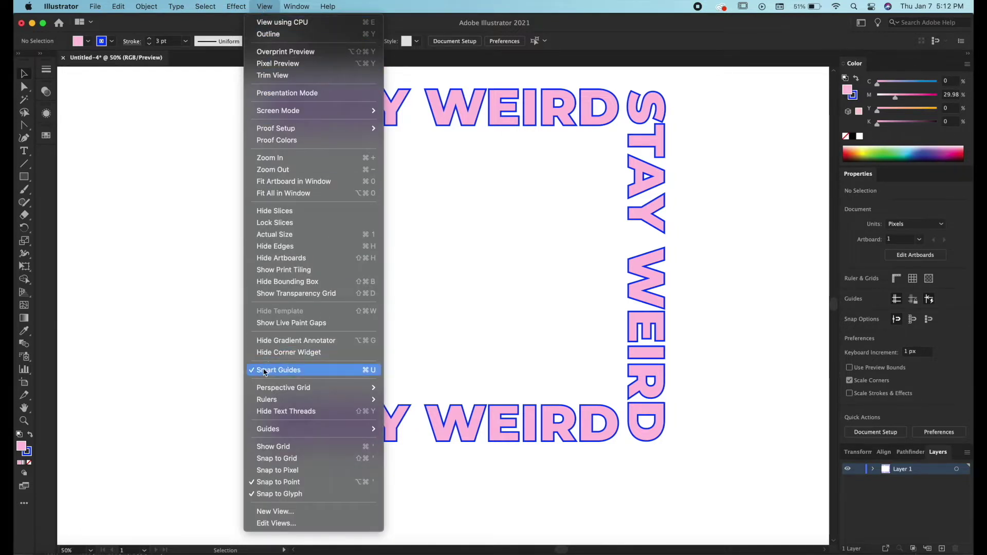
{"action": "left_click", "coordinate": [315, 374]}
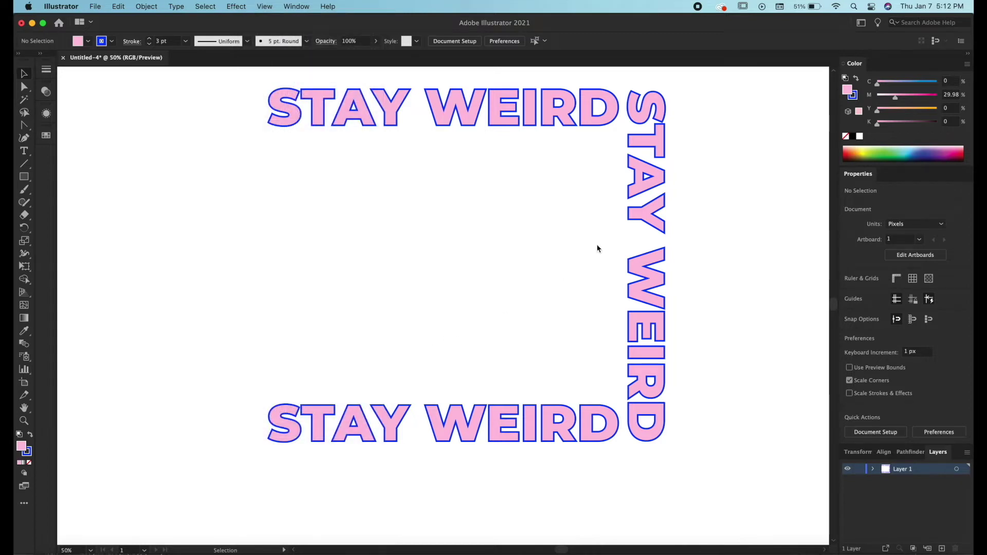
{"action": "left_click_drag", "start_coordinate": [649, 224], "coordinate": [242, 186]}
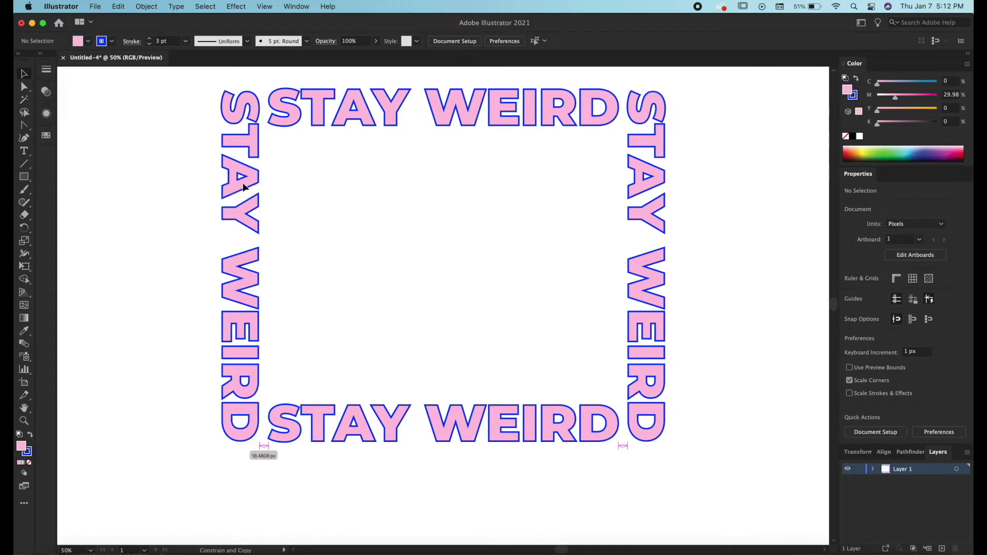
{"action": "left_click_drag", "start_coordinate": [264, 267], "coordinate": [163, 252]}
{"action": "left_click", "coordinate": [361, 275]}
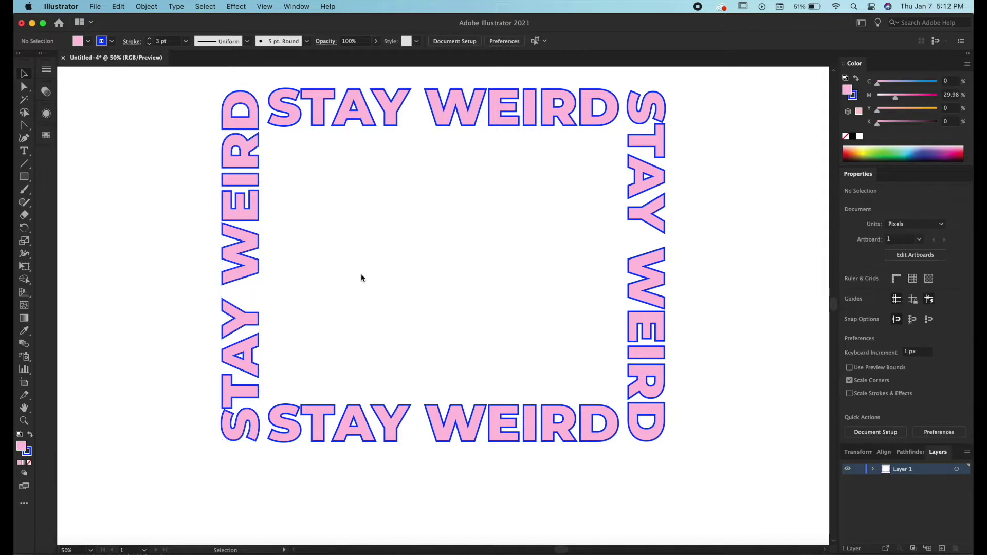
- Select all four STAY WEIRD copies and align them to the artboard's horizontal and vertical centre
{"action": "key", "text": "super+0"}
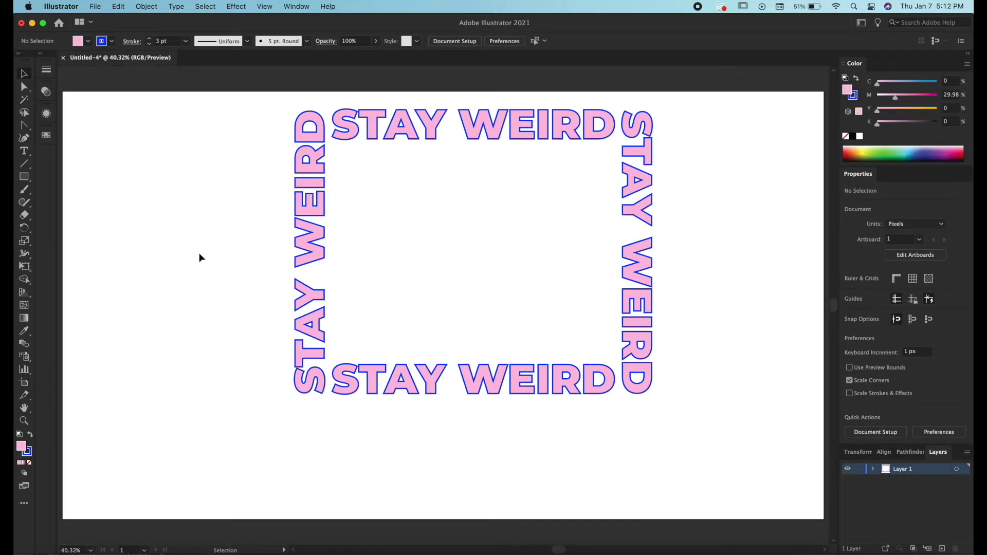
{"action": "left_click_drag", "start_coordinate": [249, 107], "coordinate": [709, 442]}
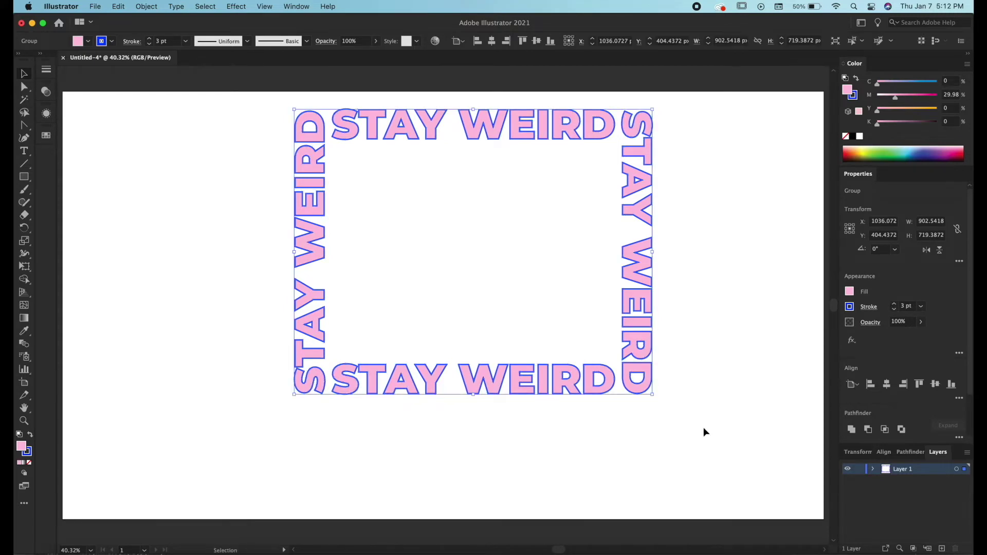
{"action": "left_click_drag", "start_coordinate": [635, 271], "coordinate": [621, 299]}
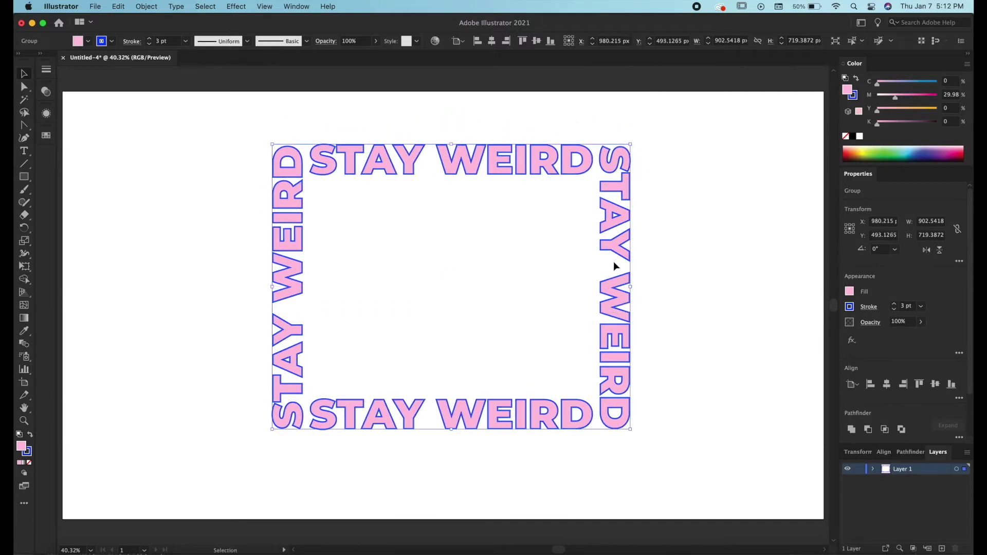
{"action": "mouse_move", "coordinate": [616, 246]}
{"action": "left_mouse_down"}
{"action": "mouse_move", "coordinate": [629, 254]}
{"action": "mouse_move", "coordinate": [612, 249]}
{"action": "left_mouse_up"}
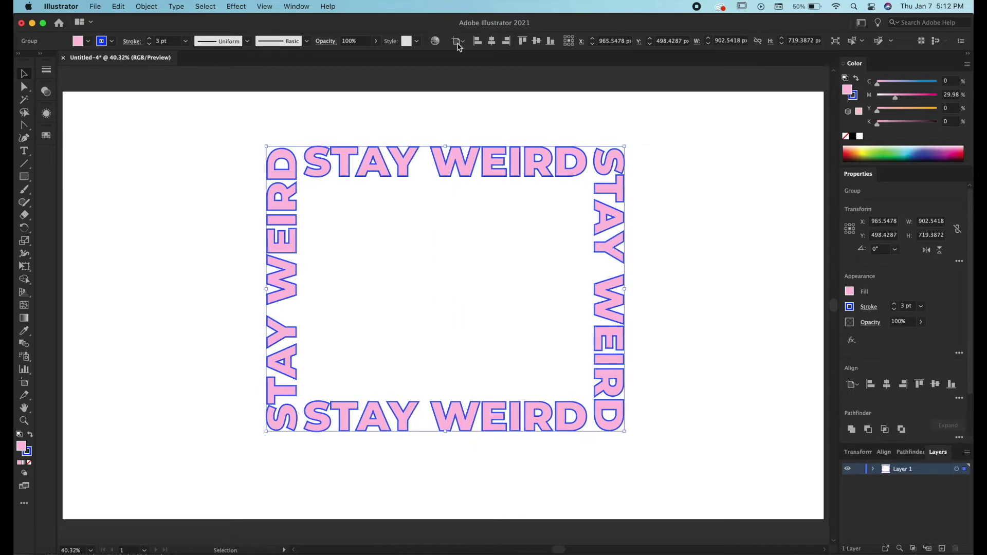
{"action": "left_click", "coordinate": [492, 43]}
{"action": "left_click", "coordinate": [537, 43]}
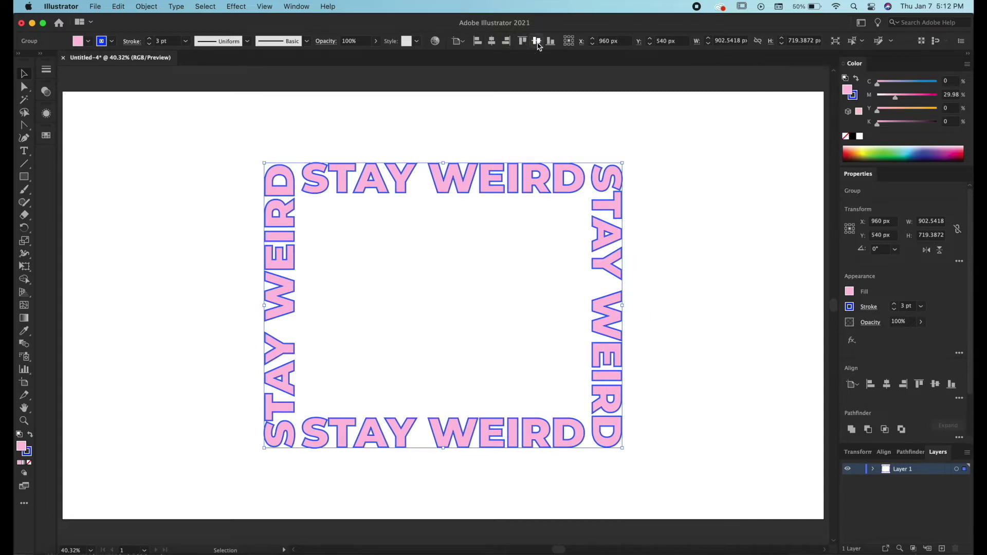
{"action": "left_click", "coordinate": [202, 226]}
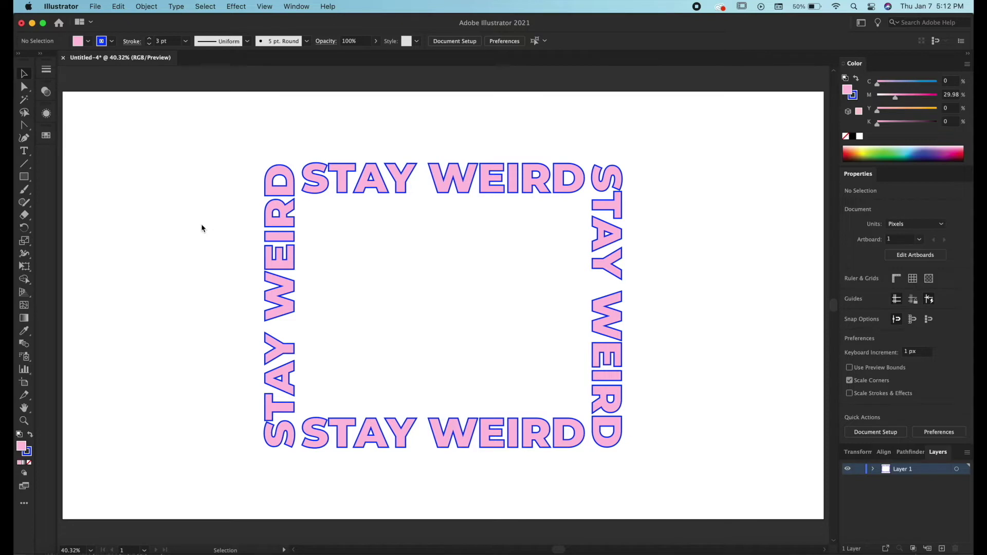
- Open Effect > Distort & Transform > Transform on the STAY WEIRD frame group
{"action": "left_click", "coordinate": [343, 185]}
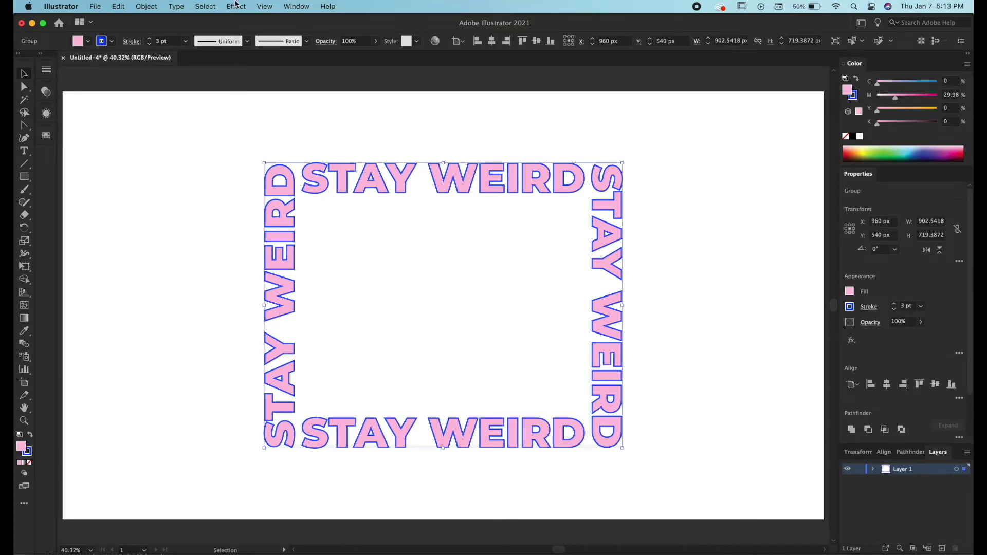
{"action": "left_click", "coordinate": [235, 6]}
{"action": "mouse_move", "coordinate": [280, 129]}
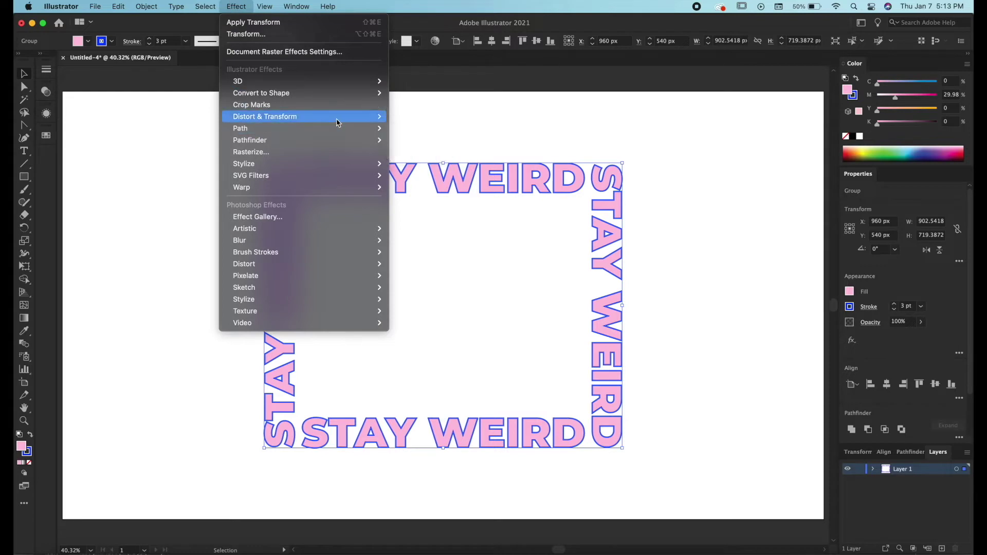
{"action": "mouse_move", "coordinate": [337, 117]}
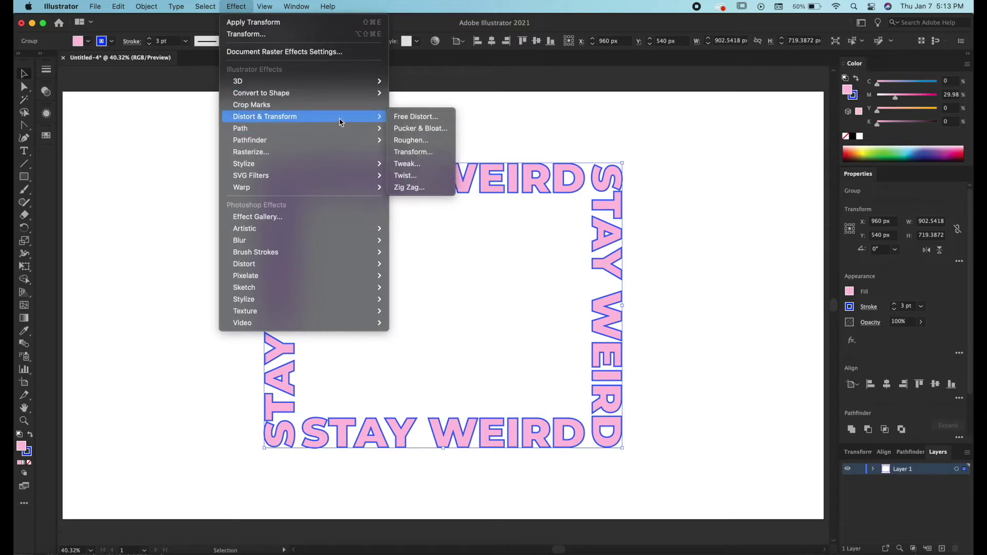
{"action": "left_click", "coordinate": [423, 152]}
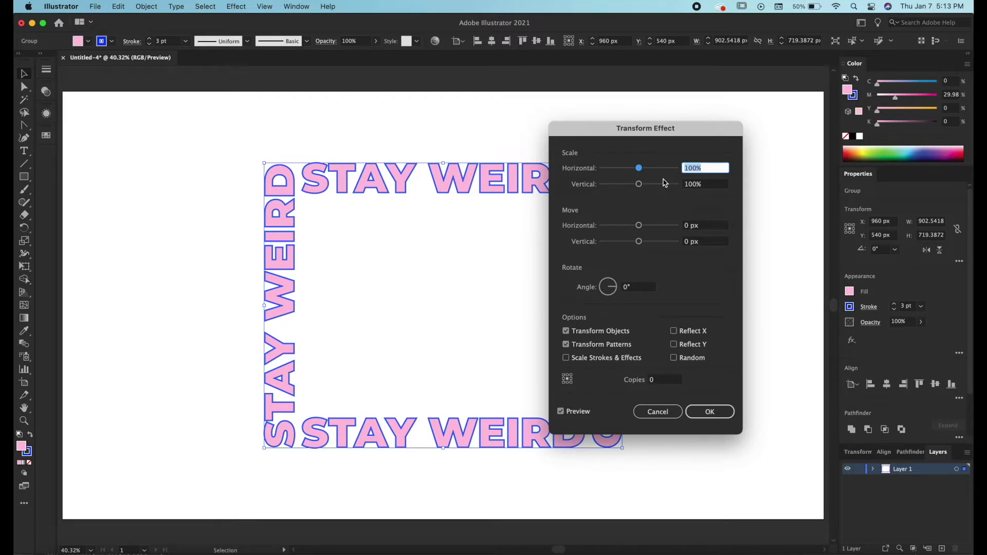
{"action": "left_click_drag", "start_coordinate": [611, 130], "coordinate": [658, 128]}
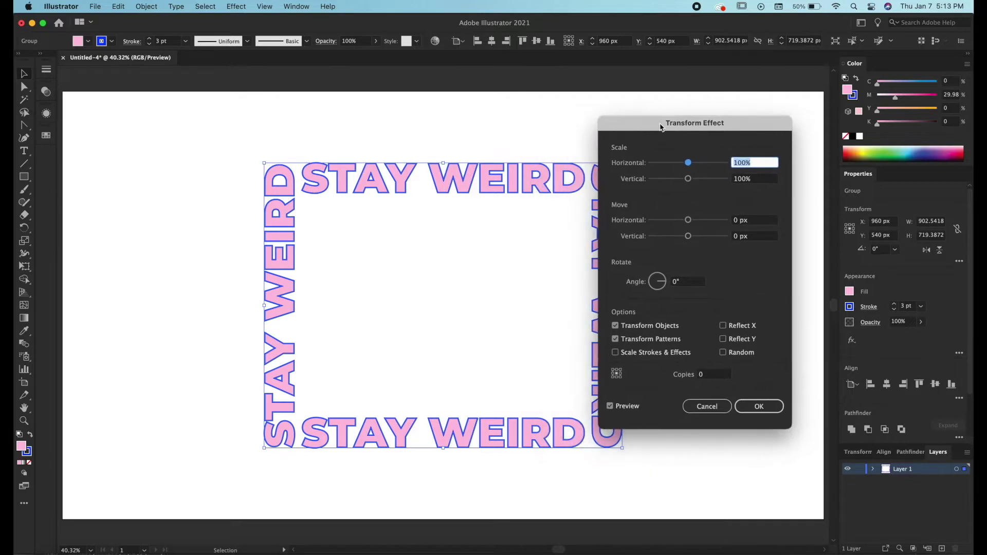
- Set Scale Horizontal and Vertical to 90% in the Transform Effect dialog
{"action": "left_click", "coordinate": [759, 164]}
{"action": "double_click", "coordinate": [759, 165]}
{"action": "type", "text": "90"}
{"action": "key", "text": "Tab"}
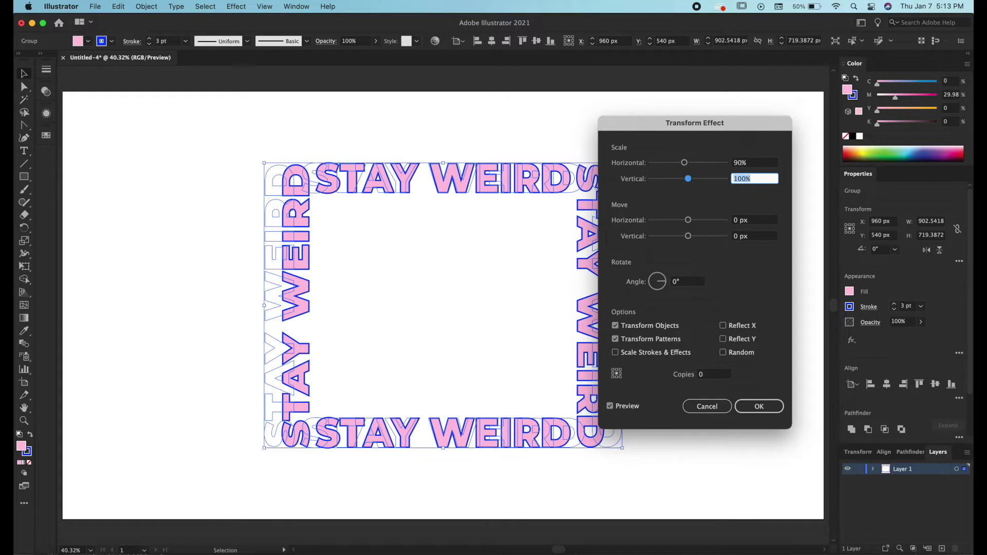
{"action": "type", "text": "90"}
{"action": "key", "text": "Tab"}
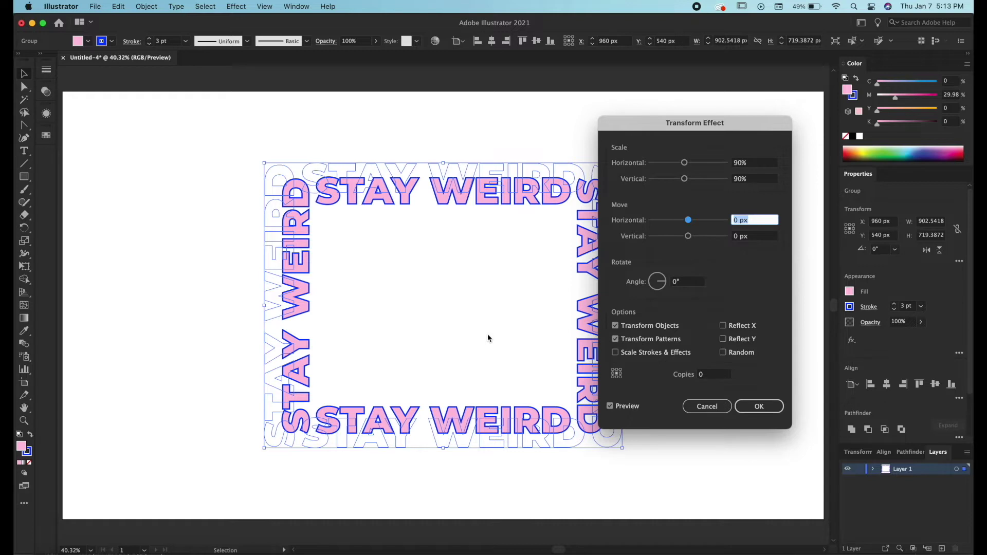
{"action": "left_click", "coordinate": [702, 375]}
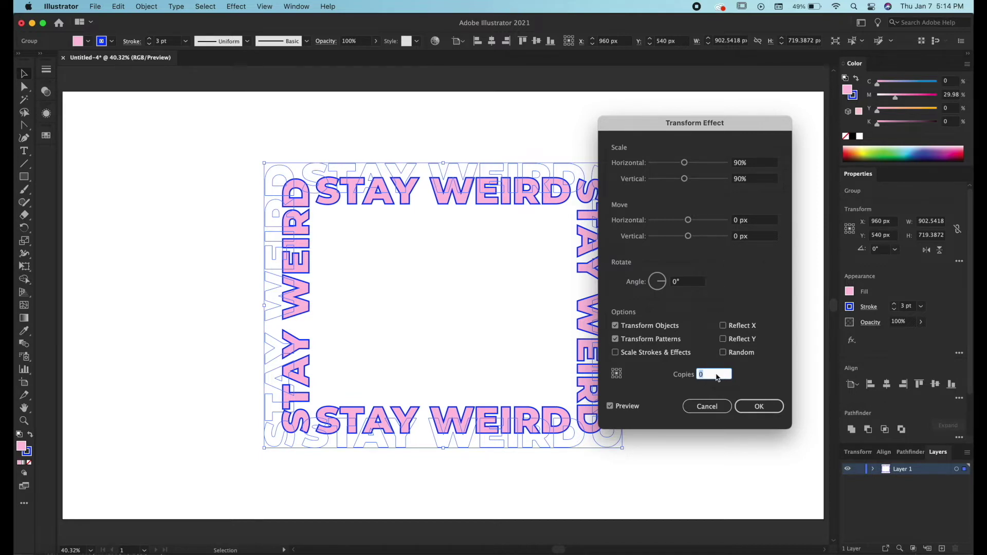
- Set Copies to 30 and try out the Move offset sliders
{"action": "type", "text": "30"}
{"action": "key", "text": "Tab"}
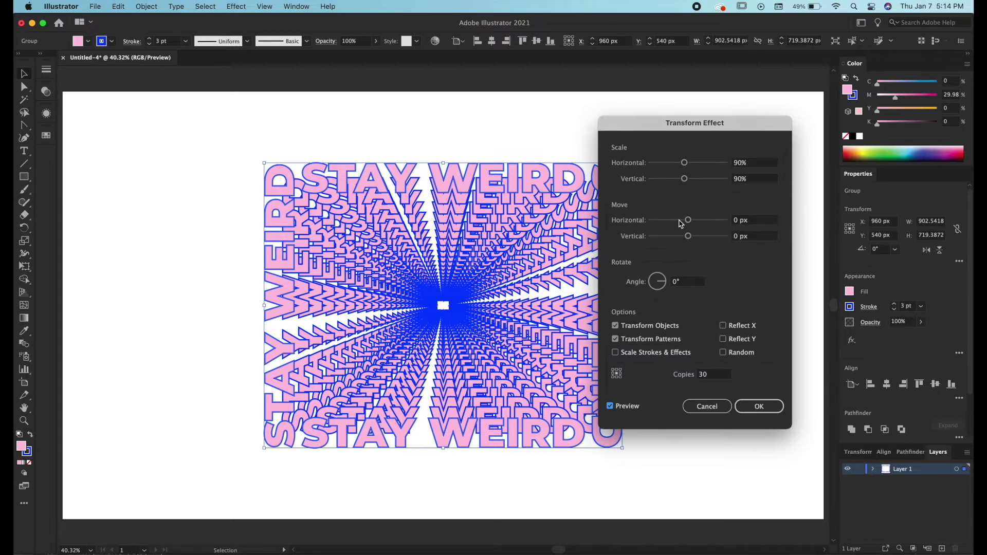
{"action": "left_click_drag", "start_coordinate": [687, 220], "coordinate": [679, 237]}
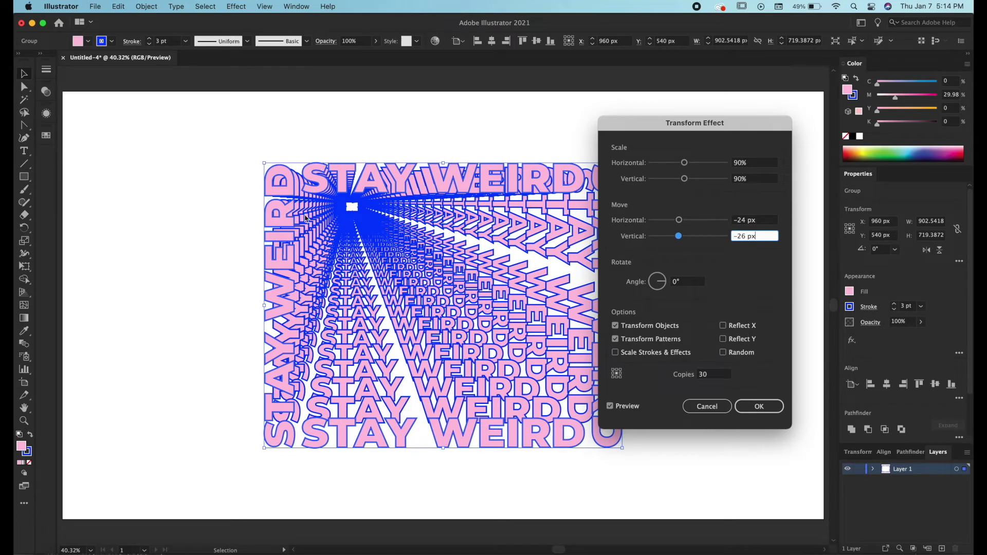
{"action": "left_click", "coordinate": [697, 220]}
{"action": "left_click", "coordinate": [693, 238]}
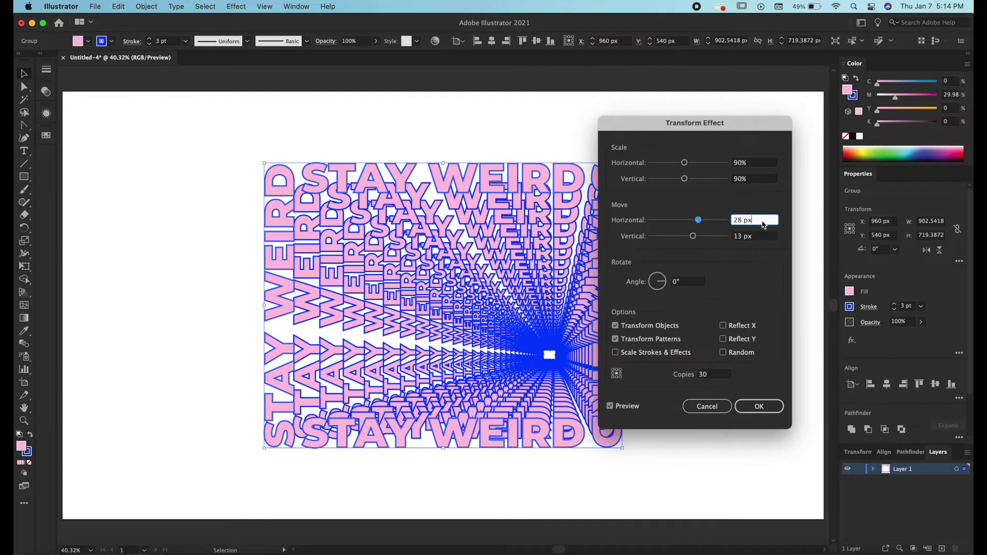
- Reset Move Horizontal and Vertical back to 0 px
{"action": "triple_click", "coordinate": [763, 225]}
{"action": "type", "text": "0"}
{"action": "key", "text": "Tab"}
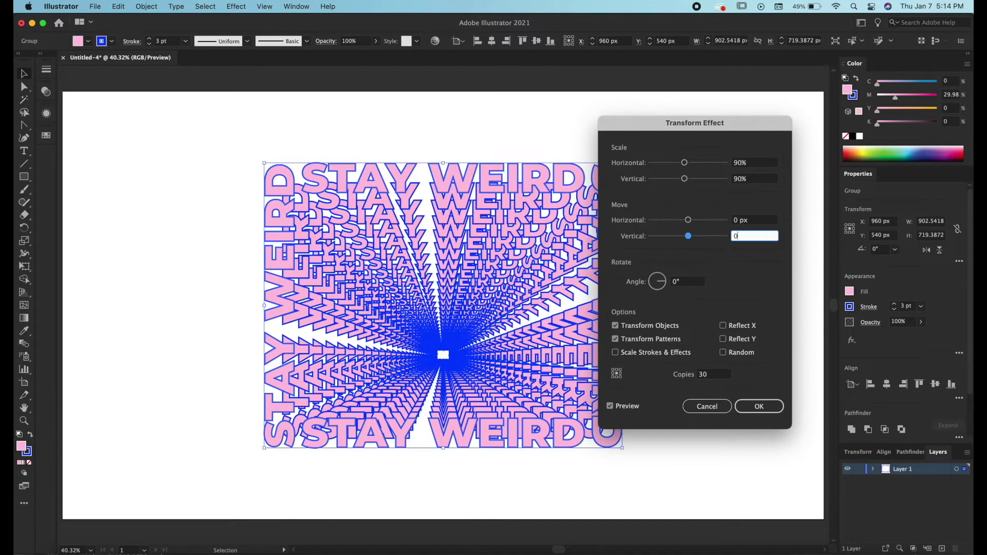
{"action": "type", "text": "0"}
{"action": "key", "text": "Tab"}
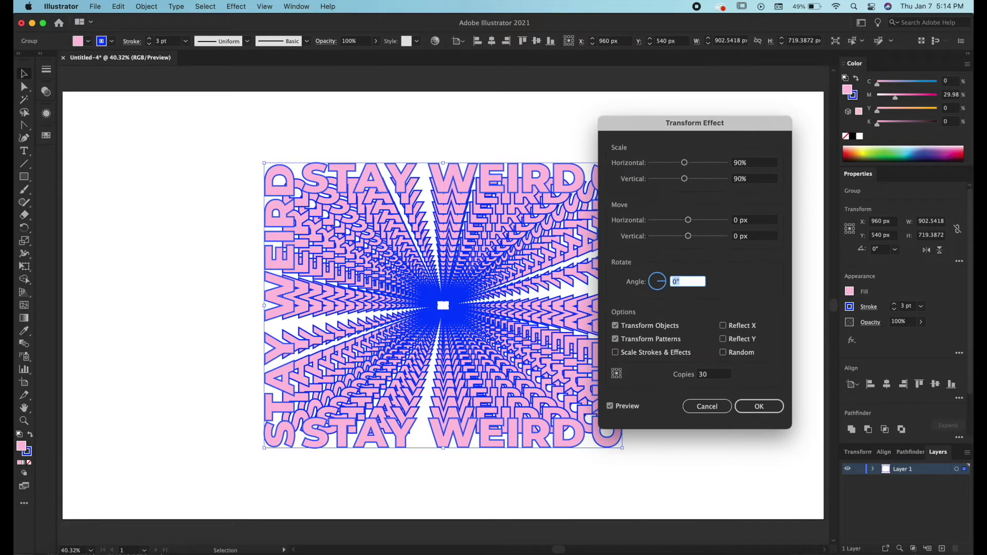
- Set the Transform rotation Angle to 3° for a twist
{"action": "left_click", "coordinate": [688, 284]}
{"action": "left_click", "coordinate": [691, 287]}
{"action": "key", "text": "Up"}
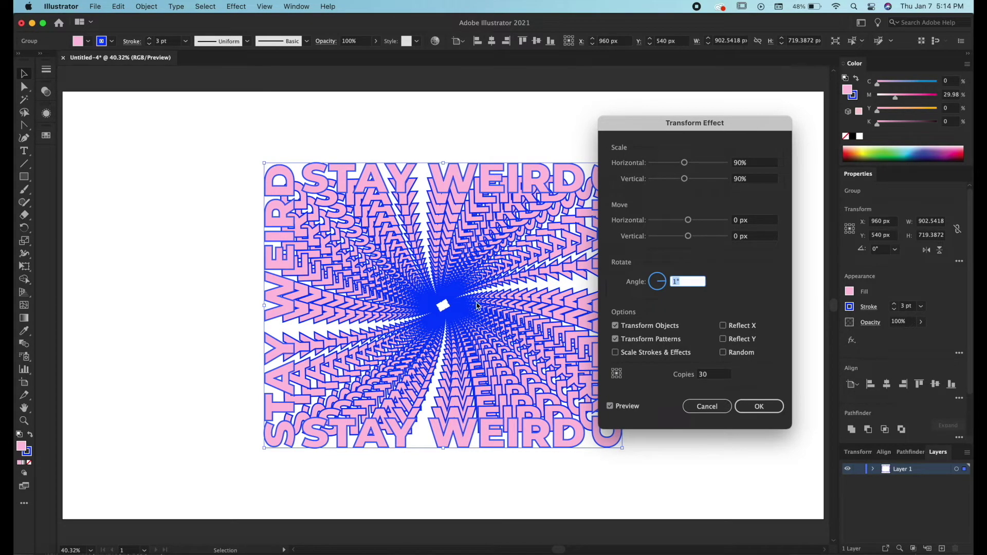
{"action": "key", "text": "Up"}
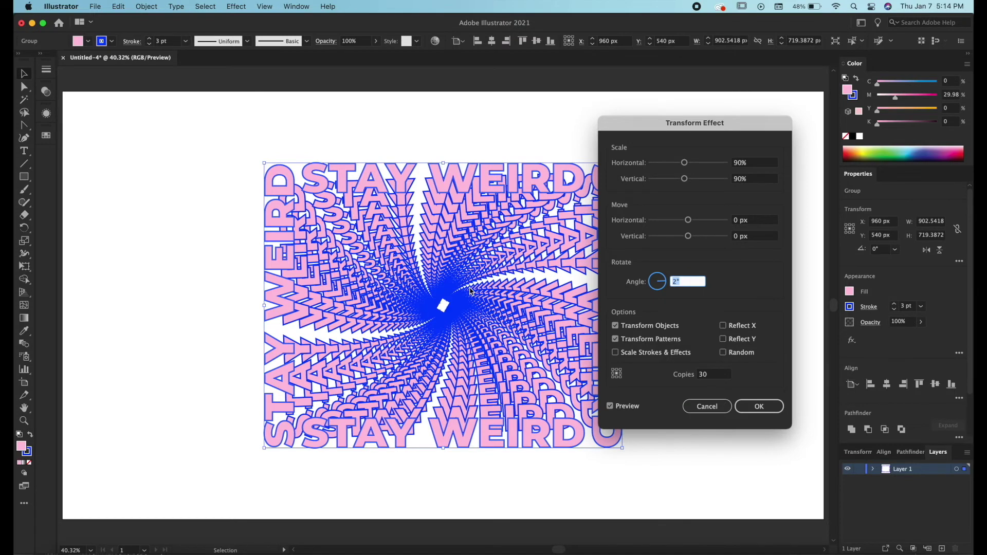
{"action": "key", "text": "Up"}
{"action": "key", "text": "Up"}
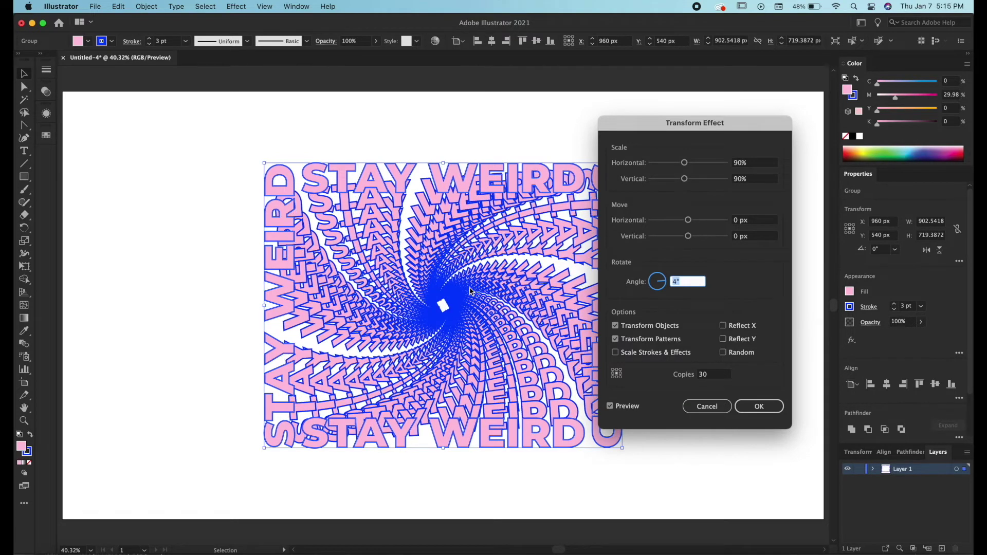
{"action": "key", "text": "Up"}
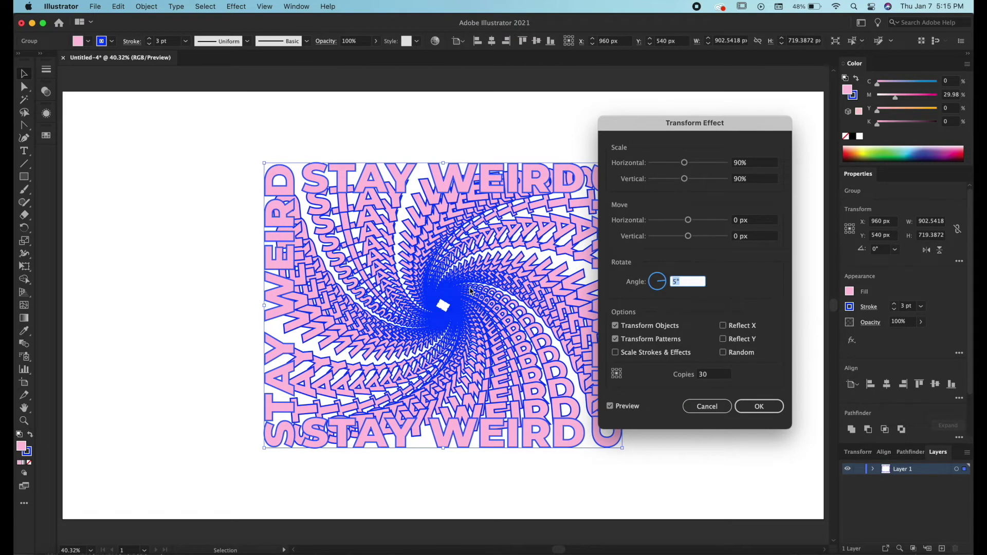
{"action": "key", "text": "Down"}
{"action": "key", "text": "Down"}
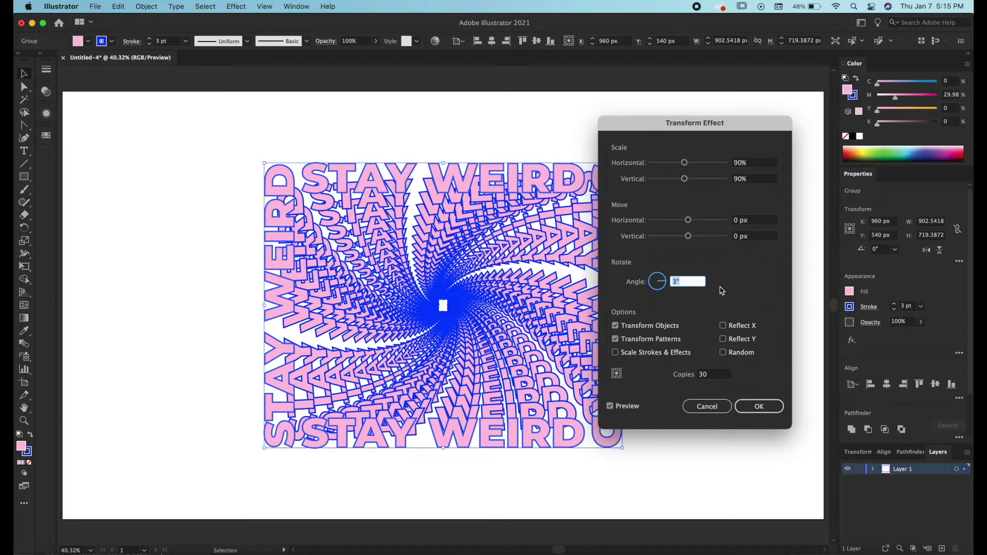
- Set Copies to 50 and apply the Transform effect with OK
{"action": "left_click", "coordinate": [712, 376]}
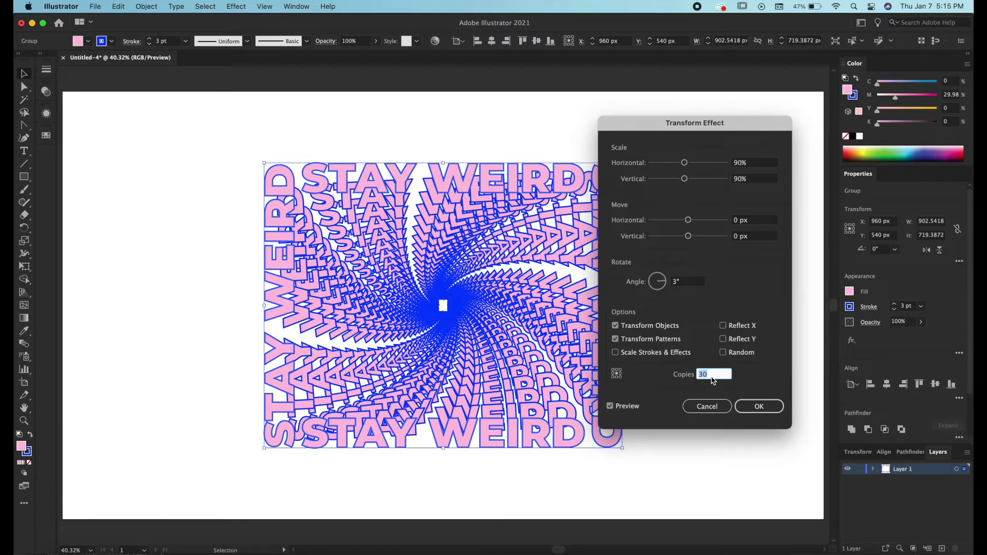
{"action": "type", "text": "50"}
{"action": "key", "text": "Tab"}
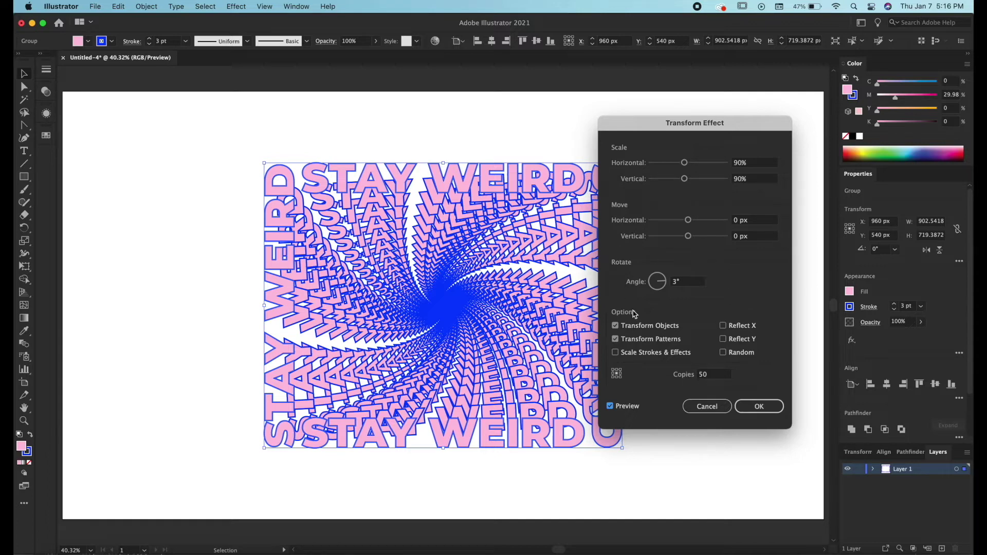
{"action": "left_click", "coordinate": [749, 408]}
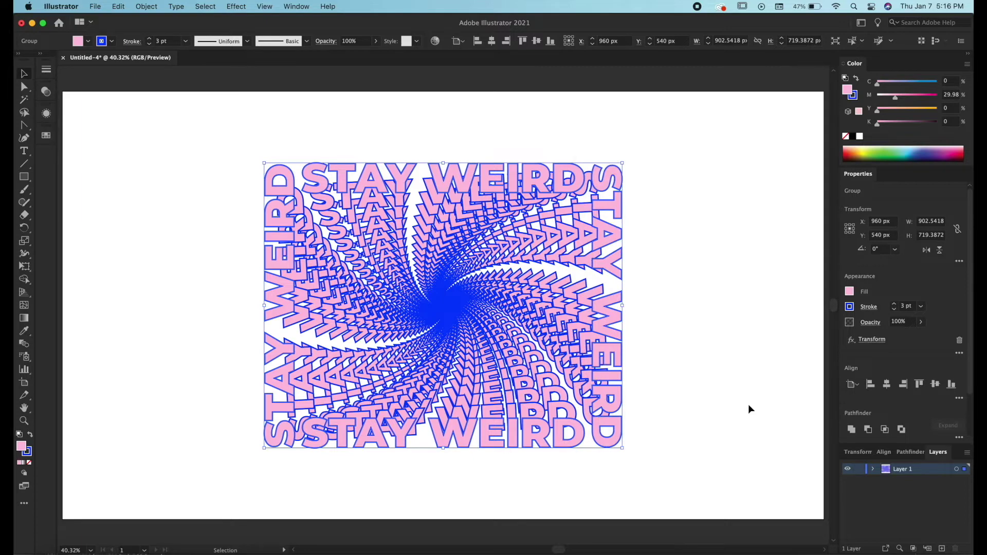
- Expand the STAY WEIRD spiral group's appearance into paths and zoom in to inspect them
{"action": "left_click", "coordinate": [217, 215]}
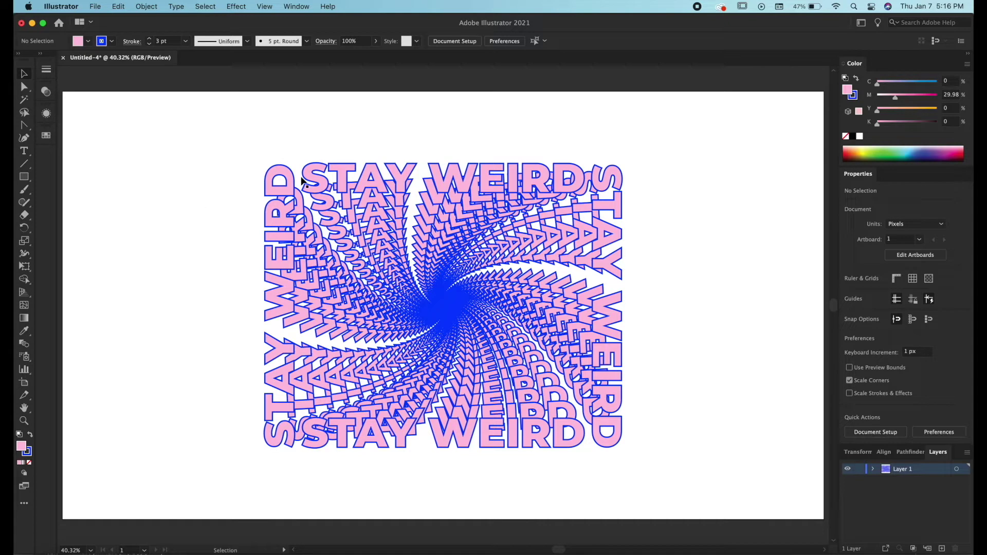
{"action": "left_click", "coordinate": [354, 177]}
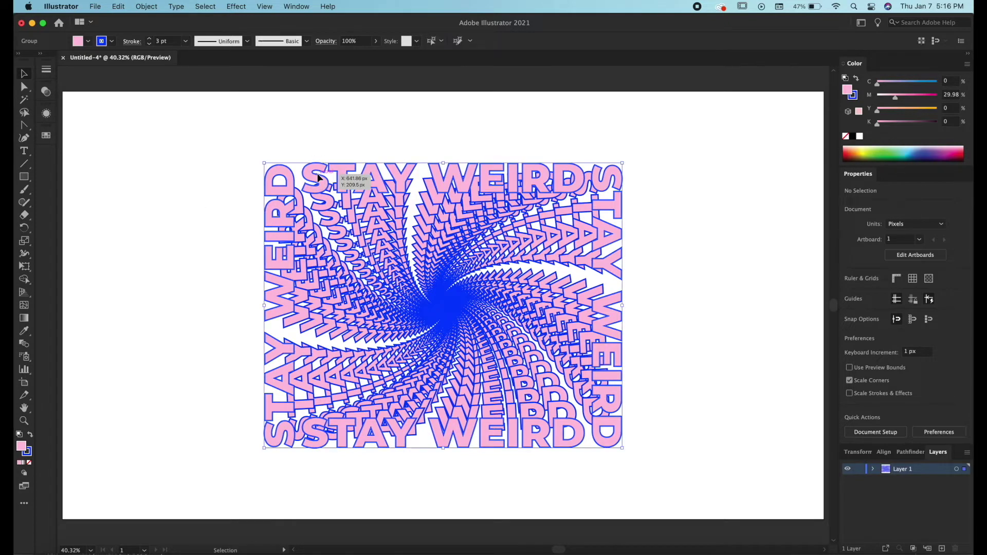
{"action": "left_click", "coordinate": [148, 7]}
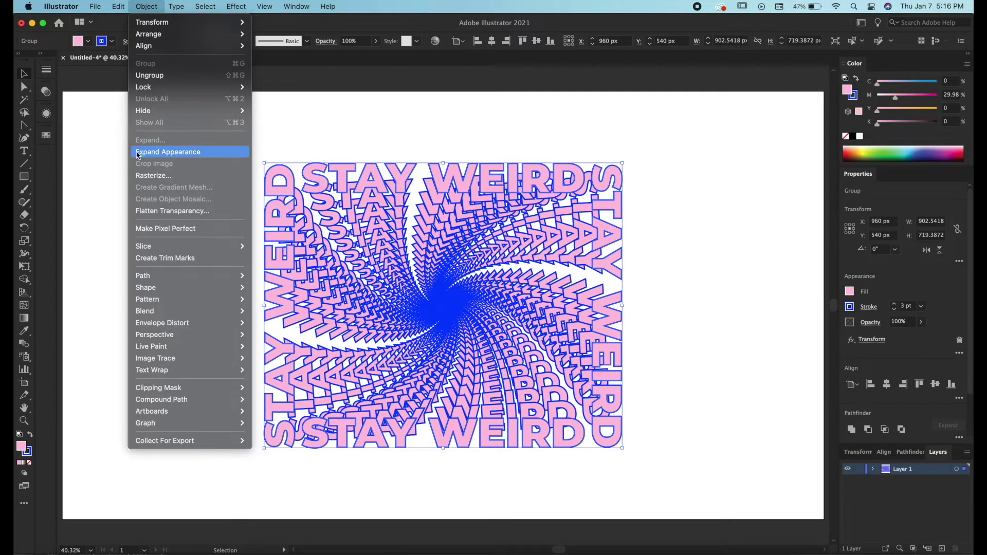
{"action": "left_click", "coordinate": [194, 151]}
{"action": "key", "text": "a"}
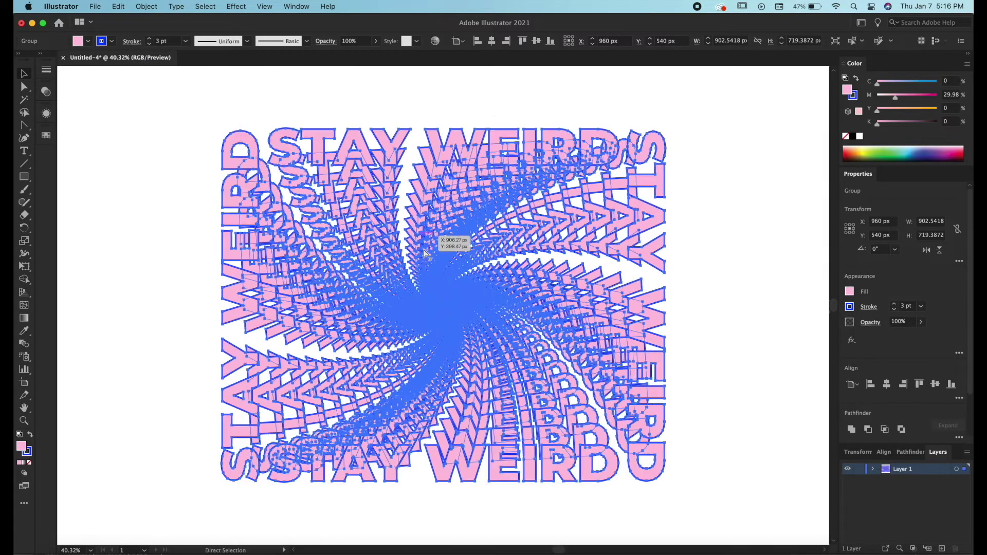
{"action": "key", "text": "super+equal"}
{"action": "key", "text": "super+equal"}
{"action": "key", "text": "v"}
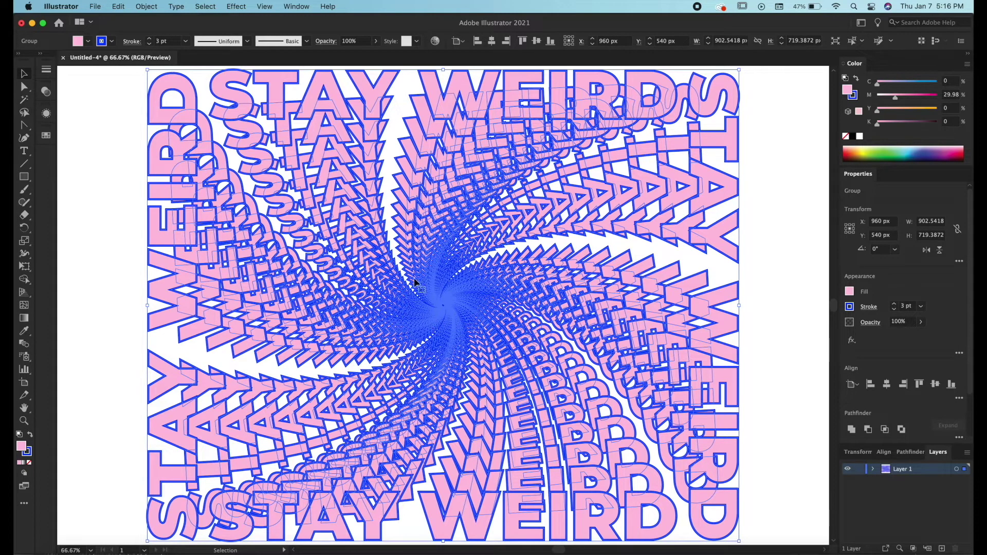
{"action": "left_click", "coordinate": [116, 213]}
{"action": "key", "text": "super+a"}
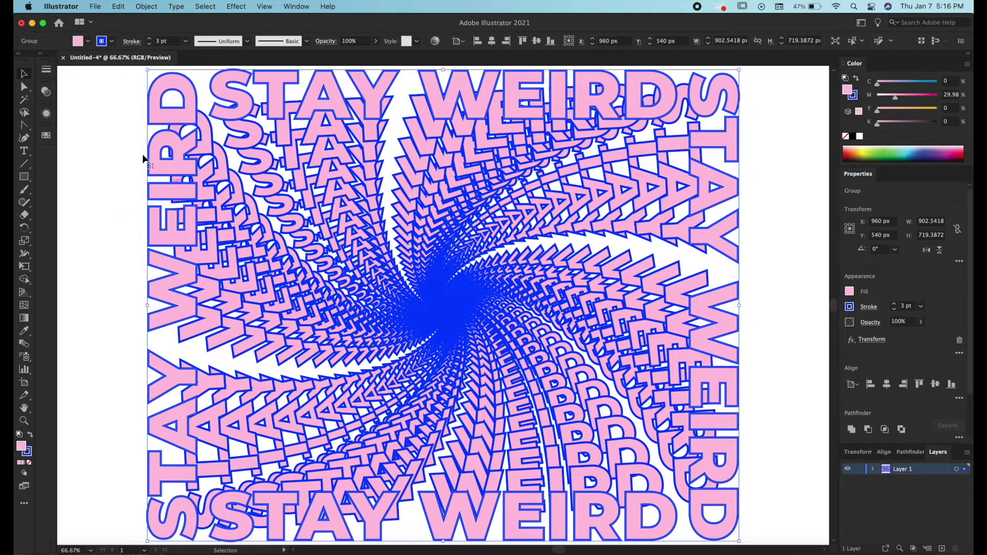
- Open the Appearance panel to show the spiral group's live Transform effect
{"action": "left_click", "coordinate": [46, 114]}
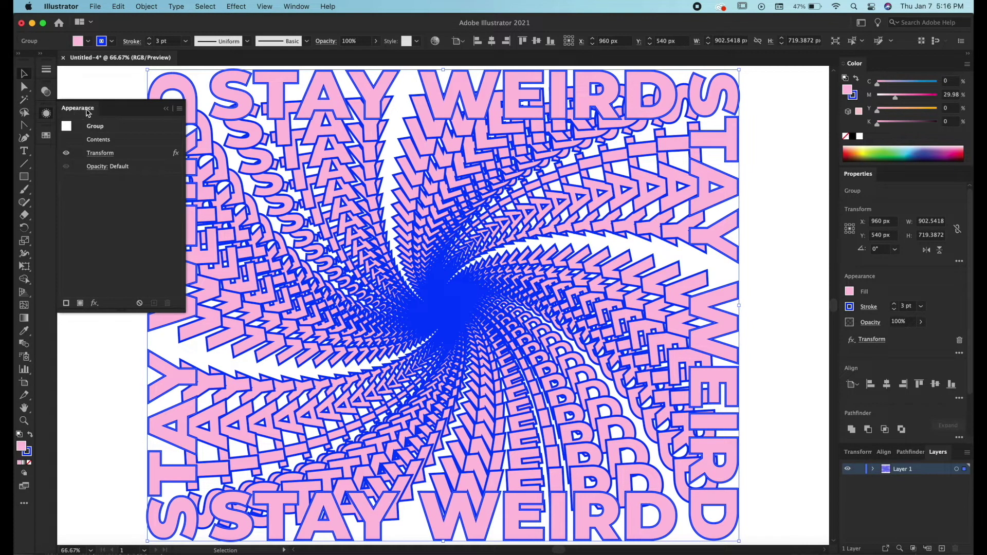
{"action": "left_click", "coordinate": [295, 6]}
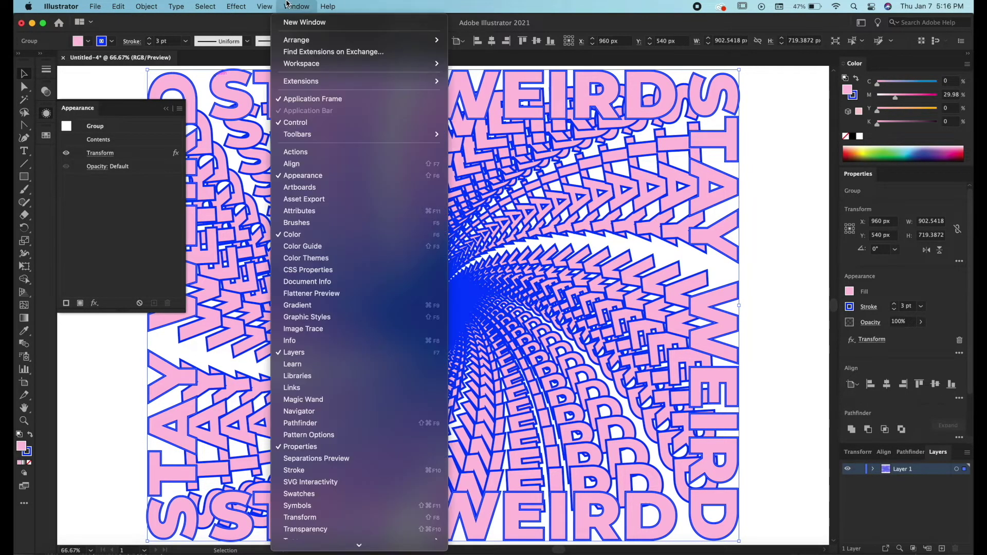
{"action": "left_click", "coordinate": [300, 176]}
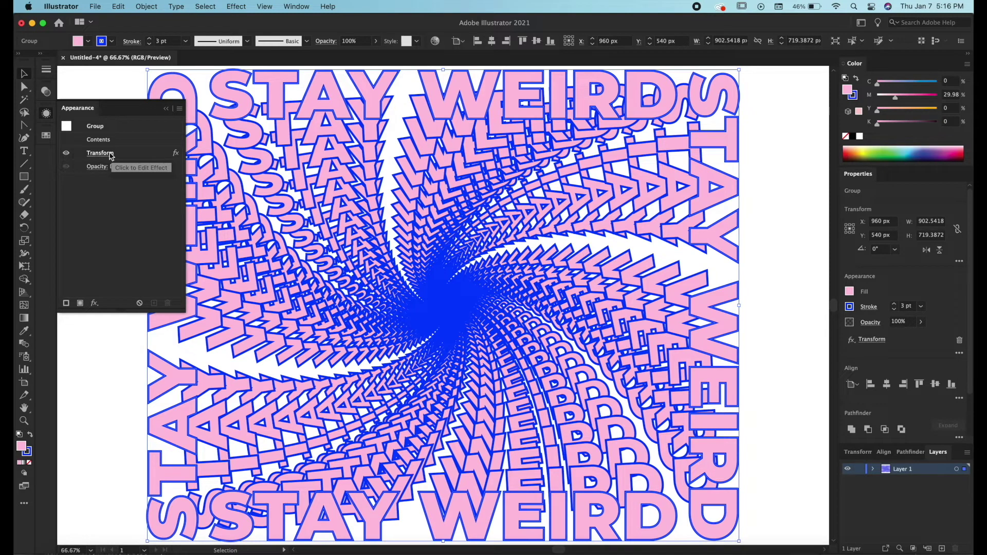
{"action": "left_click", "coordinate": [105, 153]}
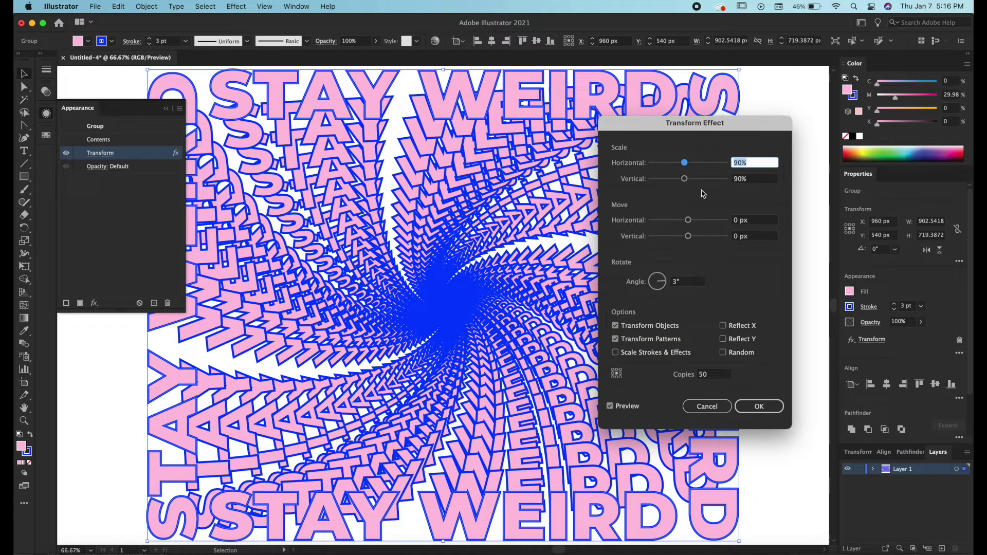
{"action": "left_click_drag", "start_coordinate": [663, 283], "coordinate": [663, 283]}
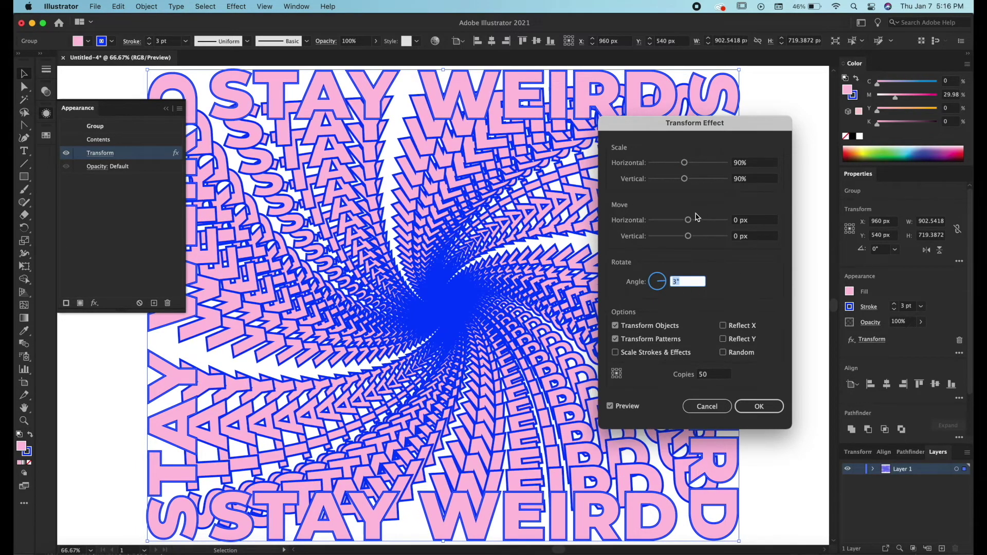
{"action": "left_click", "coordinate": [687, 220]}
{"action": "left_click_drag", "start_coordinate": [687, 220], "coordinate": [683, 236]}
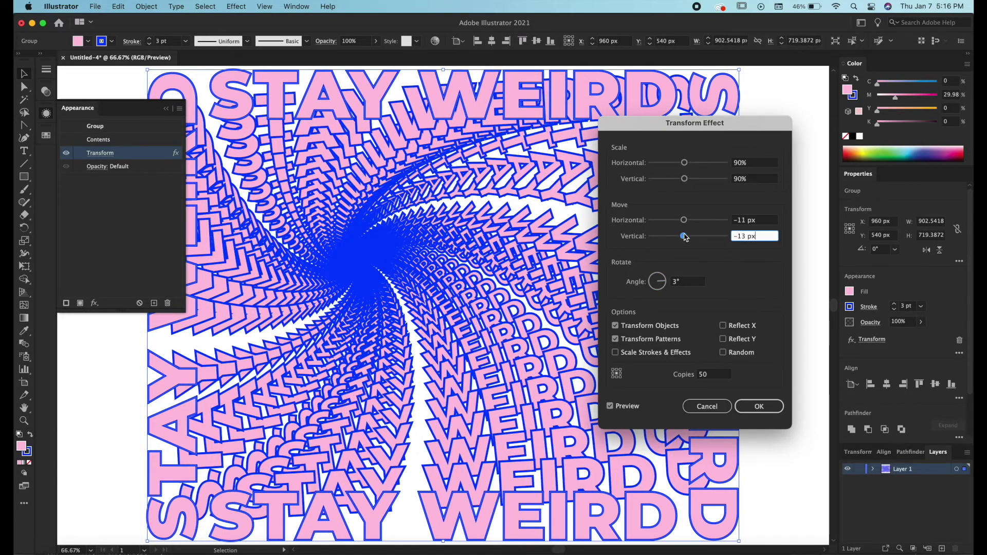
{"action": "left_click", "coordinate": [707, 407]}
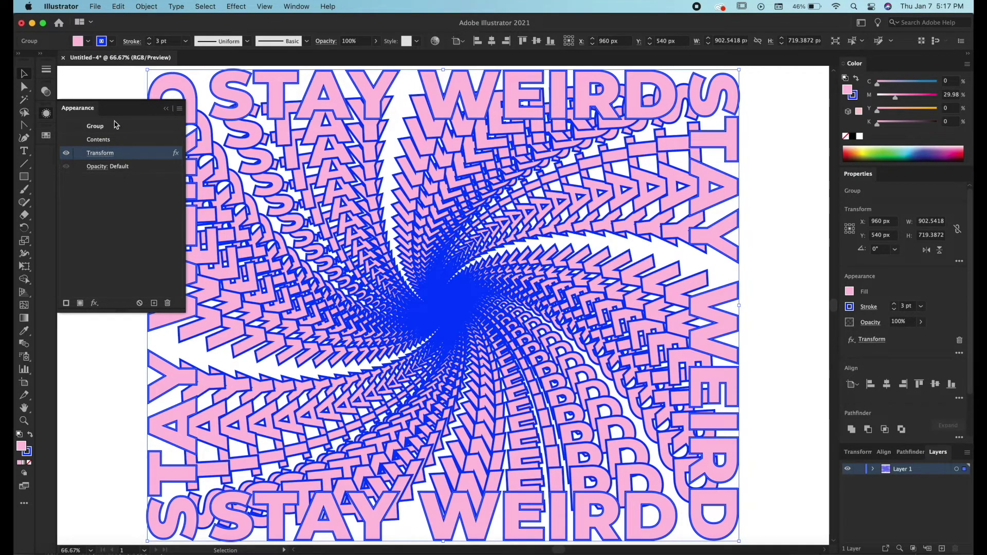
- Collapse the Appearance panel and expand the spiral effect into permanent outlined paths
{"action": "left_click", "coordinate": [165, 109]}
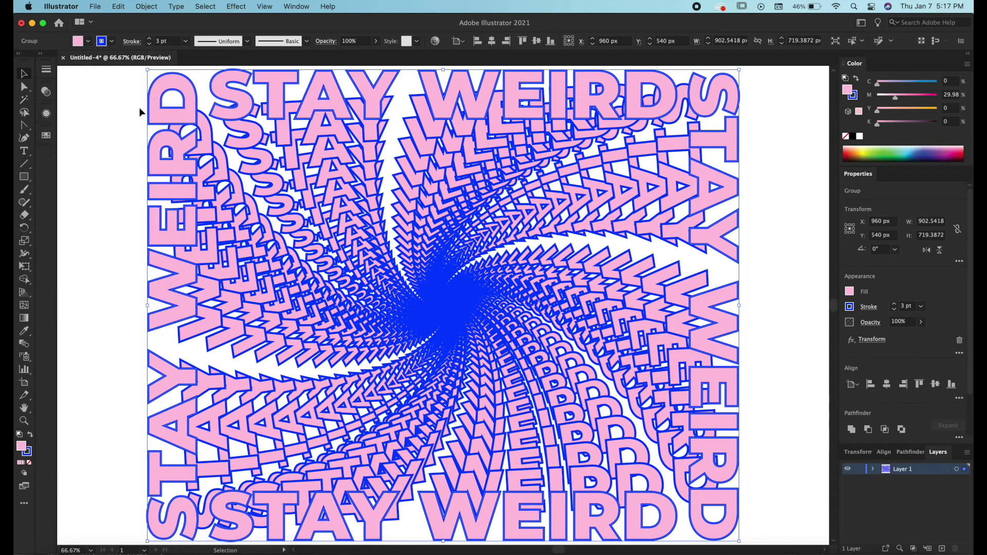
{"action": "left_click", "coordinate": [146, 7]}
{"action": "left_click", "coordinate": [170, 152]}
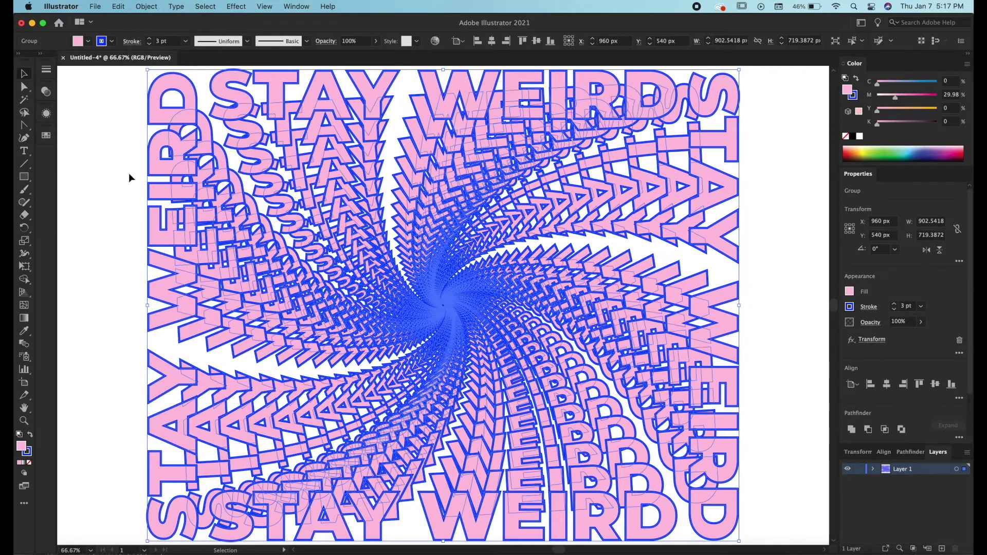
{"action": "left_click", "coordinate": [121, 194]}
{"action": "key", "text": "a"}
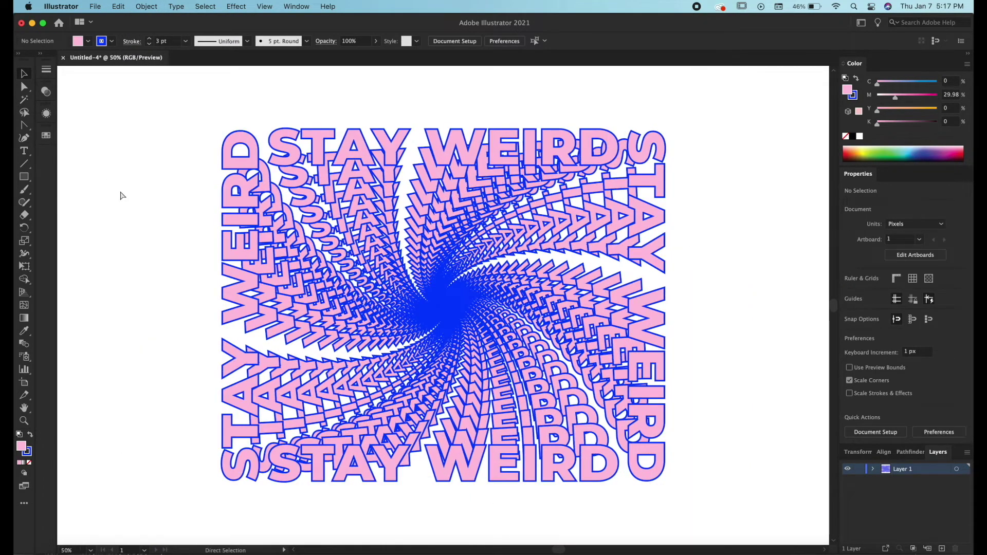
{"action": "key", "text": "super+minus"}
{"action": "key", "text": "super+minus"}
- Draw a pink 1188 × 1030 px rectangle over the spiral text
{"action": "key", "text": "v"}
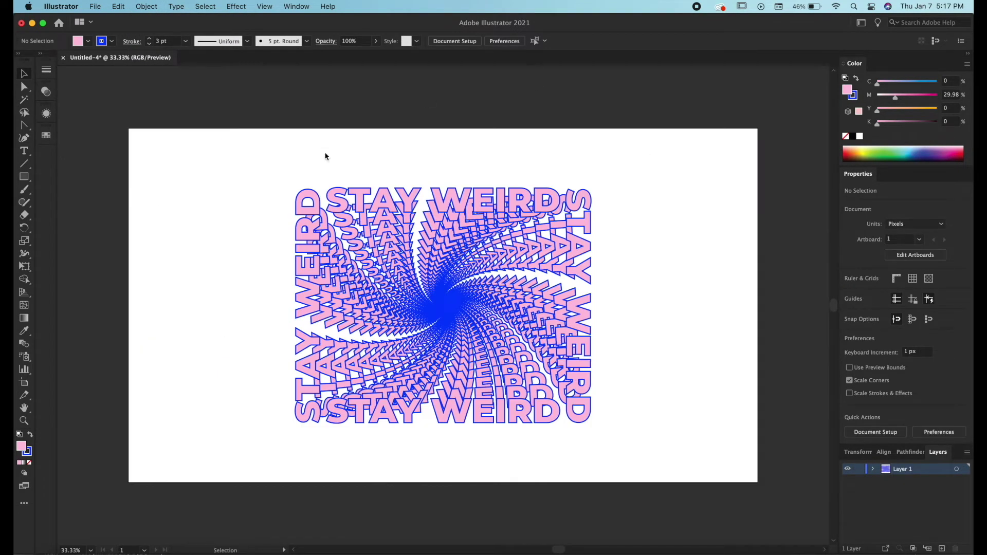
{"action": "left_click", "coordinate": [23, 179]}
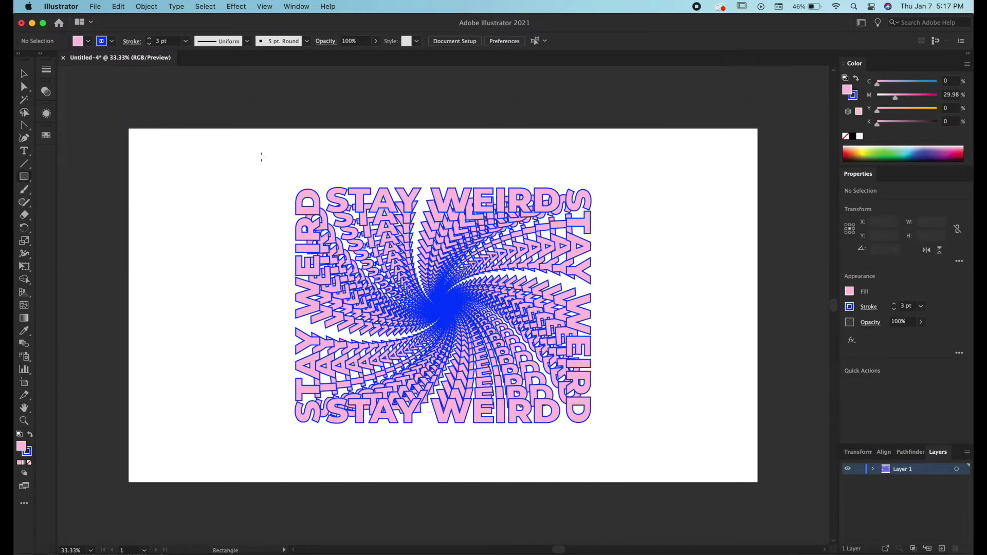
{"action": "mouse_move", "coordinate": [257, 135]}
{"action": "left_mouse_down"}
{"action": "mouse_move", "coordinate": [641, 403]}
{"action": "mouse_move", "coordinate": [647, 470]}
{"action": "left_mouse_up"}
- Send the rectangle to back, swap its fill and stroke, and set the stroke to None
{"action": "key", "text": "super+shift+bracketleft"}
{"action": "key", "text": "v"}
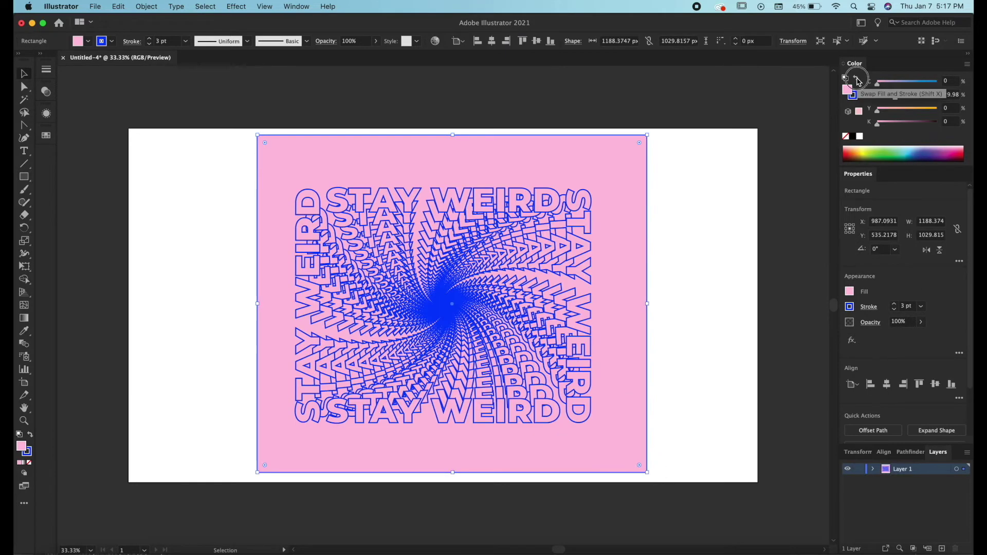
{"action": "key", "text": "shift+x"}
{"action": "left_click", "coordinate": [851, 97]}
{"action": "left_click", "coordinate": [845, 136]}
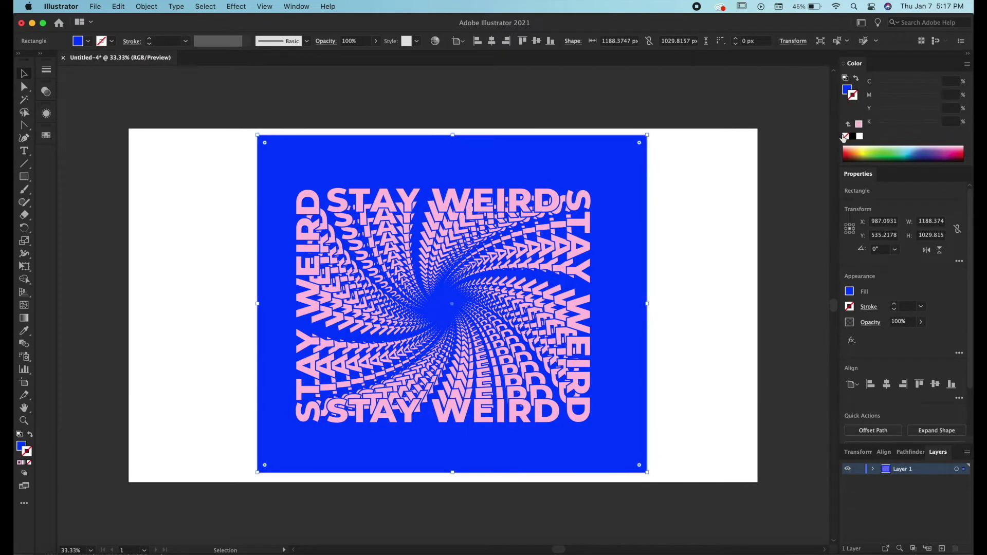
- Stretch the blue background rectangle to cover the full artboard
{"action": "left_click", "coordinate": [725, 213]}
{"action": "key", "text": "super+equal"}
{"action": "key", "text": "super+minus"}
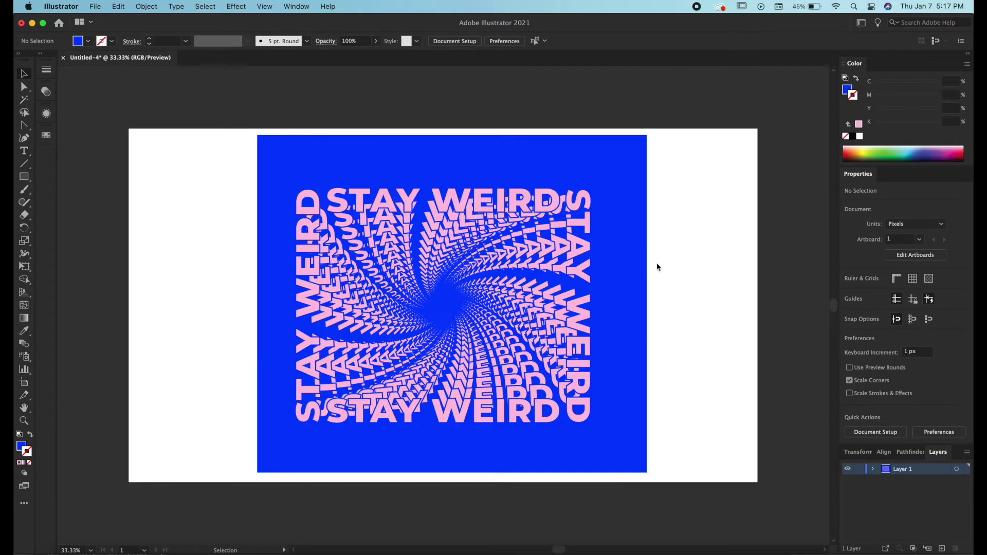
{"action": "left_click", "coordinate": [645, 308]}
{"action": "left_click_drag", "start_coordinate": [645, 308], "coordinate": [754, 299]}
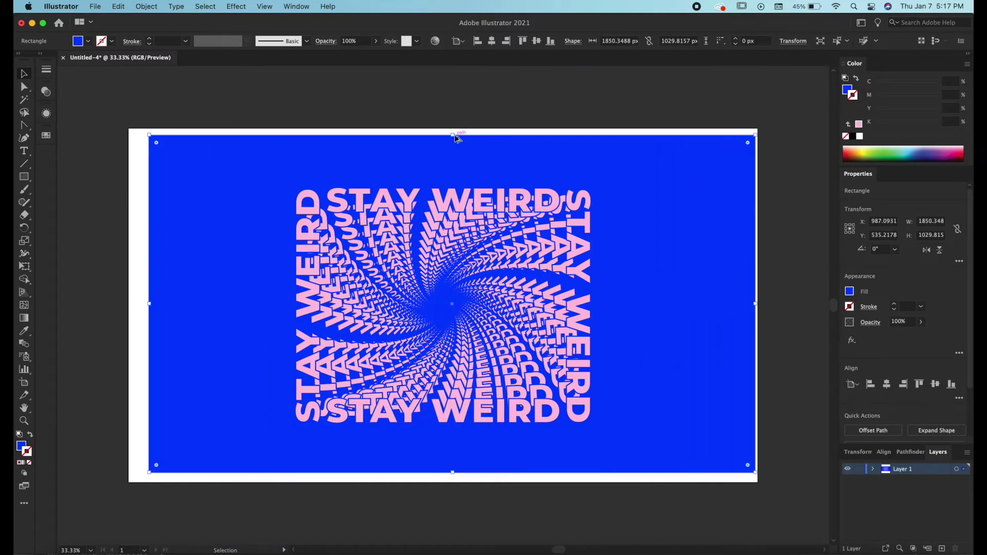
{"action": "left_click_drag", "start_coordinate": [453, 135], "coordinate": [452, 123]}
{"action": "scroll", "coordinate": [417, 163], "scroll_direction": "up", "scroll_amount": 1}
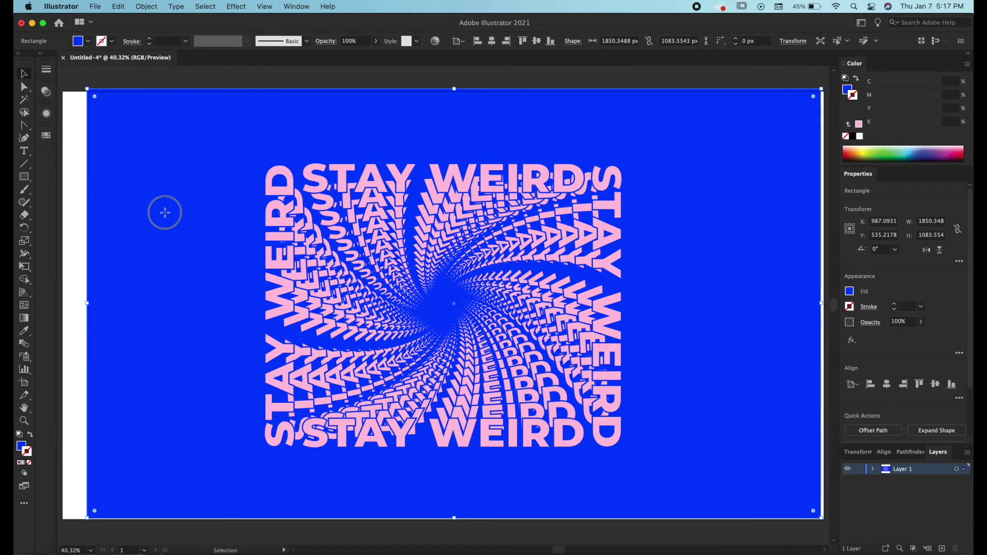
{"action": "key", "text": "super+equal"}
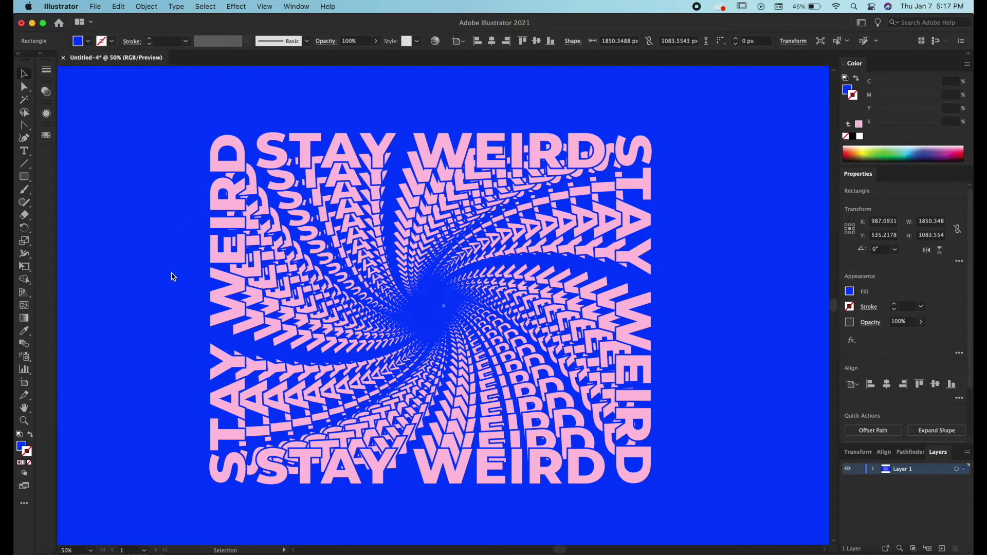
{"action": "key", "text": "super+minus"}
{"action": "left_click", "coordinate": [261, 92]}
{"action": "key", "text": "super+equal"}
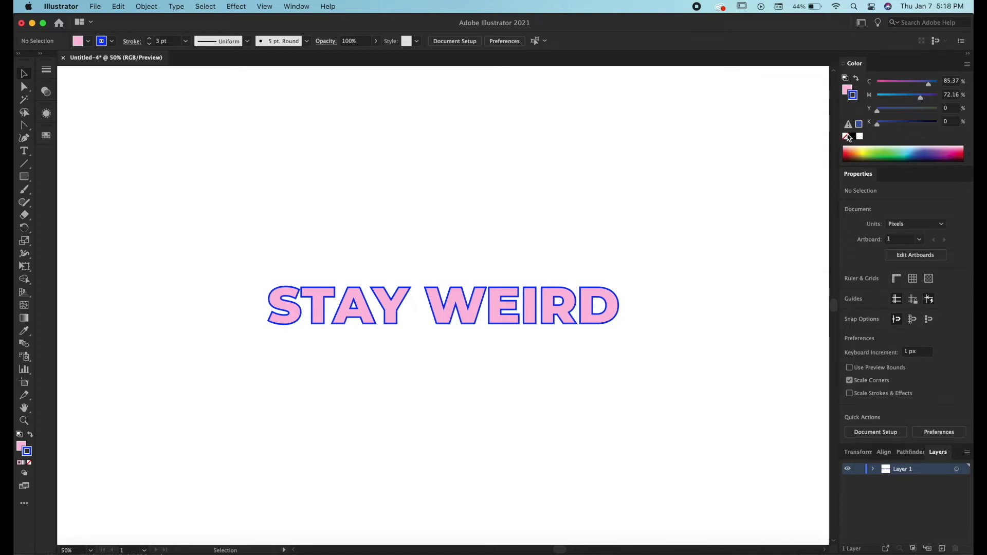
- Remove the STAY WEIRD text's blue outline and set its fill to solid black
{"action": "key", "text": "cmd+a"}
{"action": "key", "text": "slash"}
{"action": "left_click", "coordinate": [477, 332]}
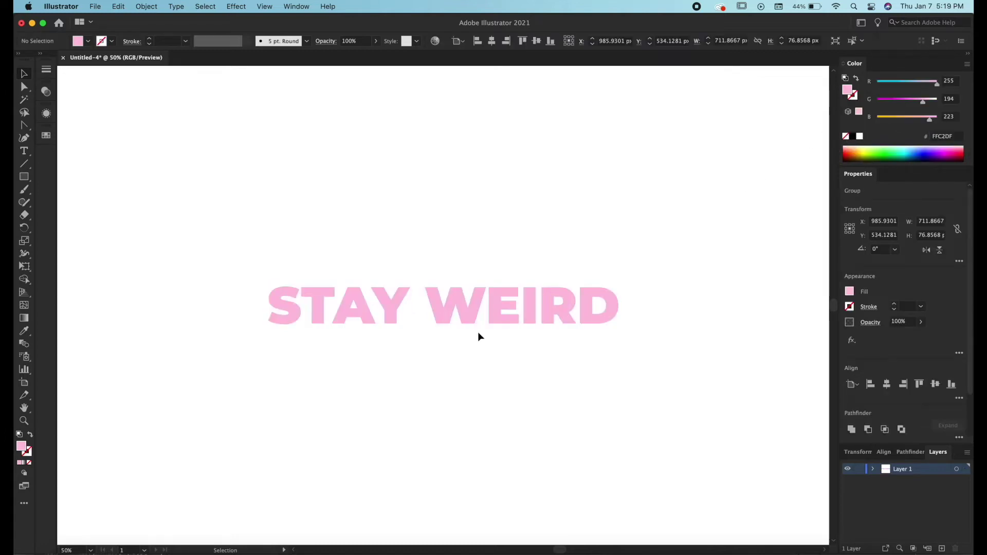
{"action": "left_click", "coordinate": [500, 309]}
{"action": "left_click", "coordinate": [852, 138]}
{"action": "left_click", "coordinate": [611, 198]}
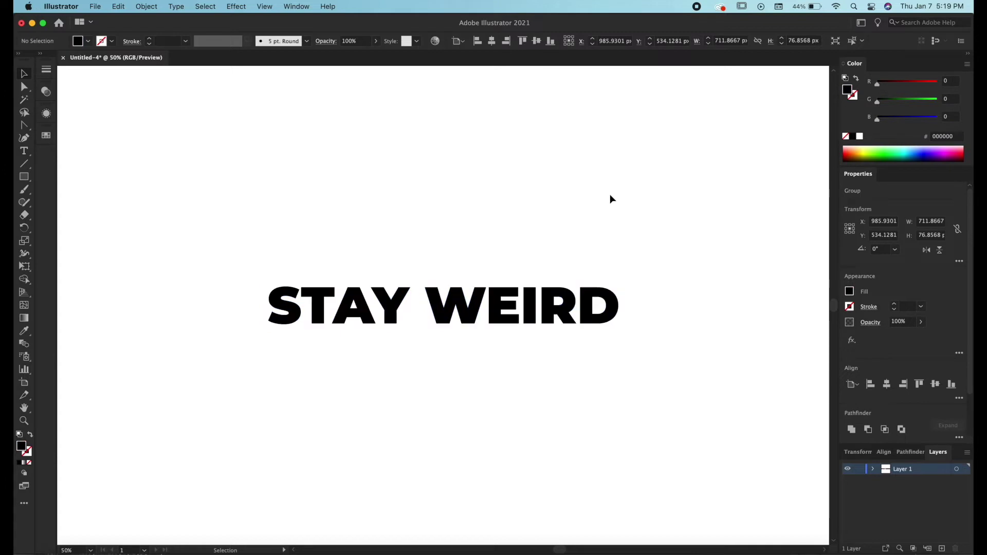
{"action": "left_click", "coordinate": [440, 310]}
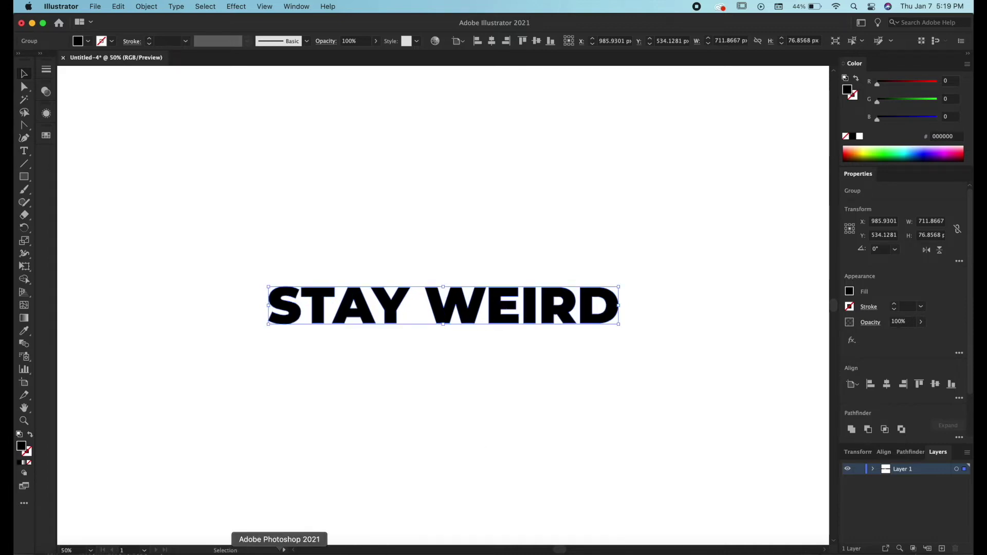
{"action": "left_click", "coordinate": [280, 550]}
- Paste STAY WEIRD into Photoshop as a shape layer (Shape 1) and select its path
{"action": "key", "text": "super+v"}
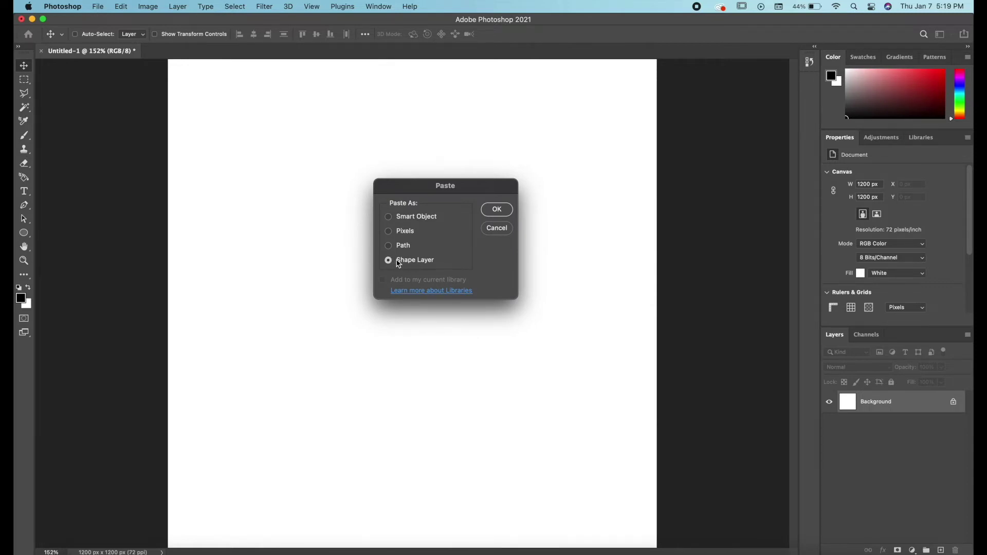
{"action": "left_click", "coordinate": [500, 210]}
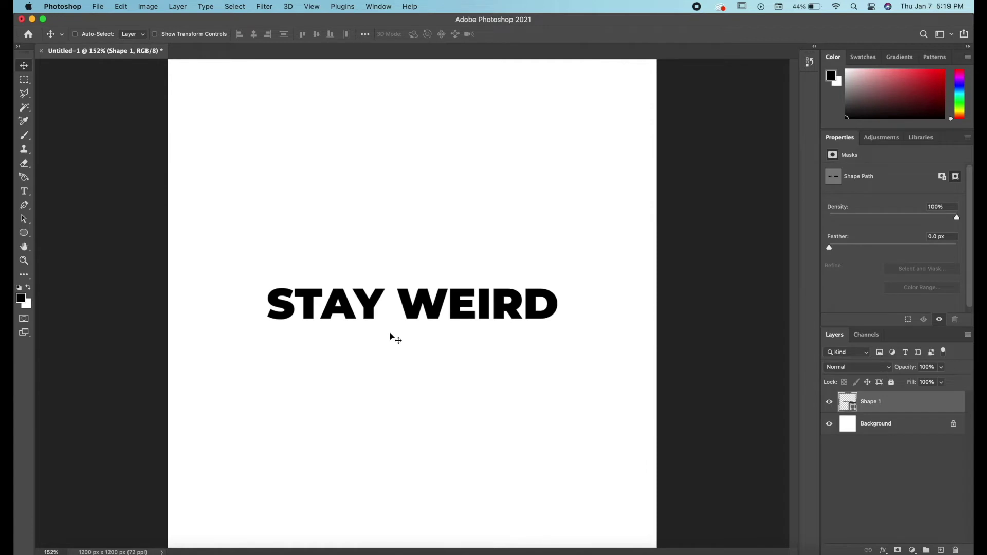
{"action": "key", "text": "a"}
{"action": "left_click_drag", "start_coordinate": [263, 274], "coordinate": [577, 348]}
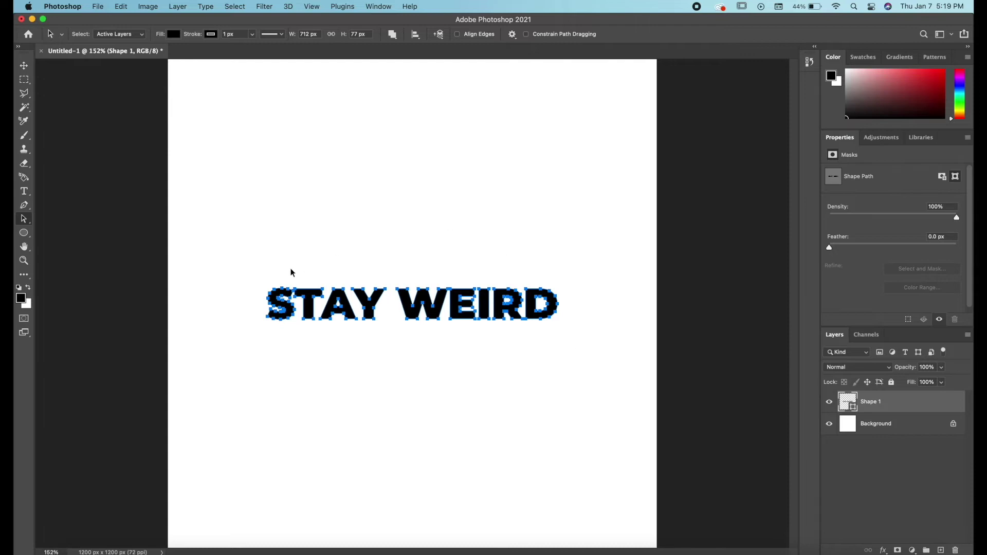
{"action": "left_click_drag", "start_coordinate": [250, 263], "coordinate": [564, 350]}
{"action": "key", "text": "super+equal"}
{"action": "key", "text": "super+equal"}
{"action": "key", "text": "super+equal"}
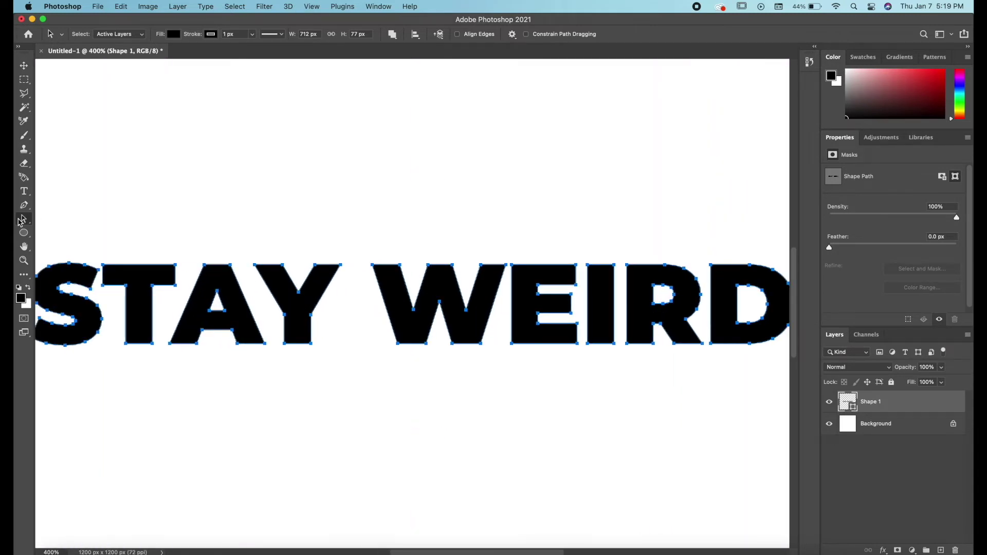
{"action": "right_click", "coordinate": [21, 221]}
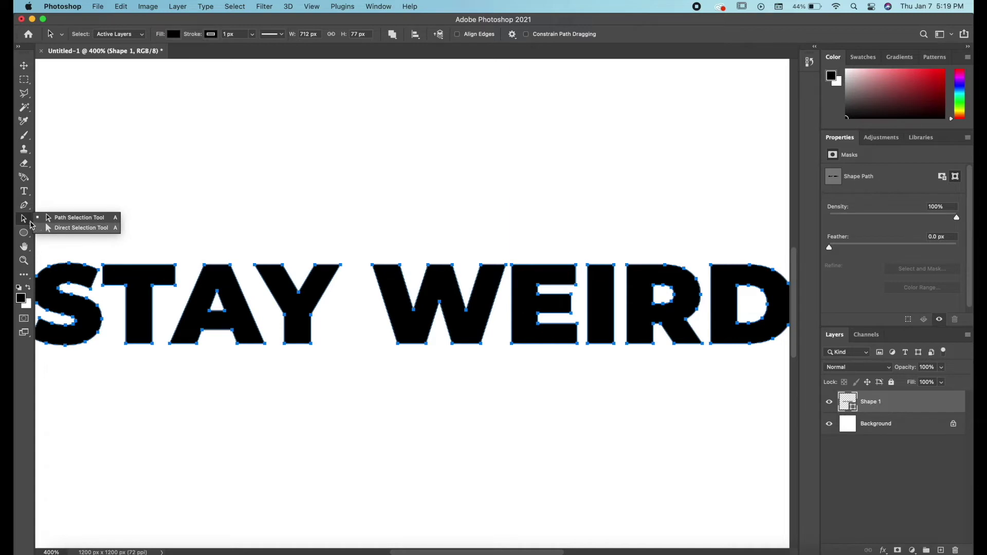
{"action": "left_click", "coordinate": [74, 232]}
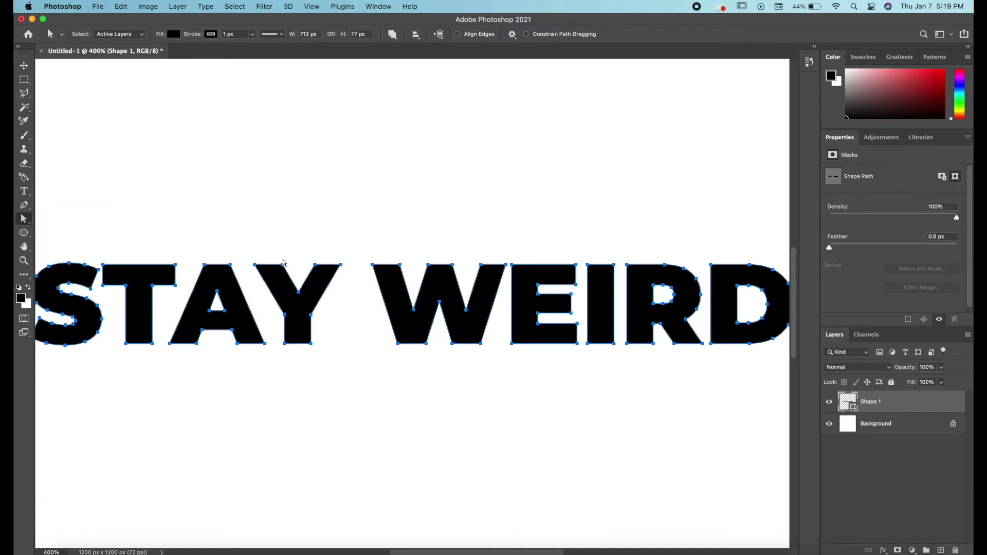
{"action": "left_click", "coordinate": [341, 265]}
{"action": "left_click_drag", "start_coordinate": [341, 265], "coordinate": [401, 177]}
{"action": "key", "text": "super+z"}
{"action": "mouse_move", "coordinate": [362, 242]}
{"action": "left_mouse_down"}
{"action": "mouse_move", "coordinate": [406, 272]}
{"action": "mouse_move", "coordinate": [387, 200]}
{"action": "left_mouse_up"}
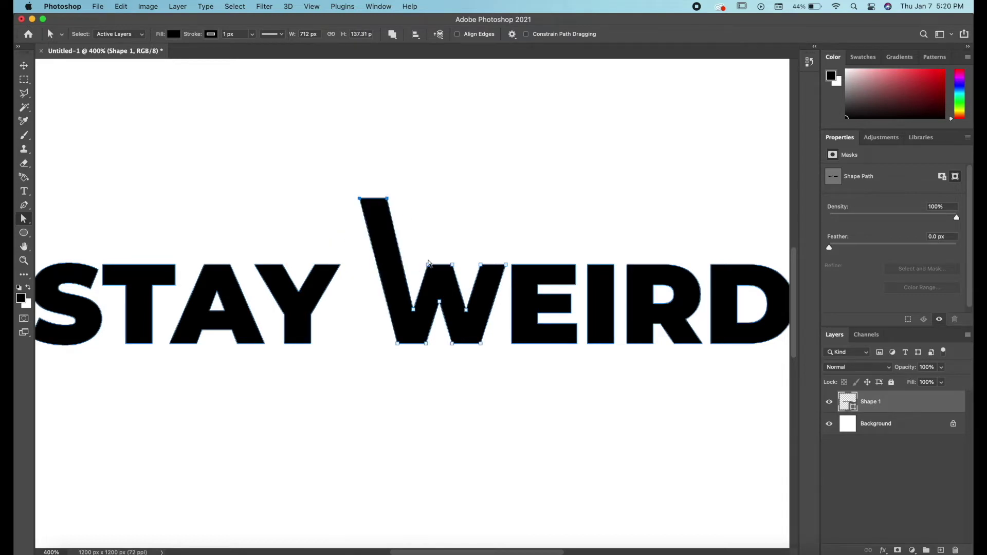
{"action": "left_click_drag", "start_coordinate": [428, 266], "coordinate": [445, 220]}
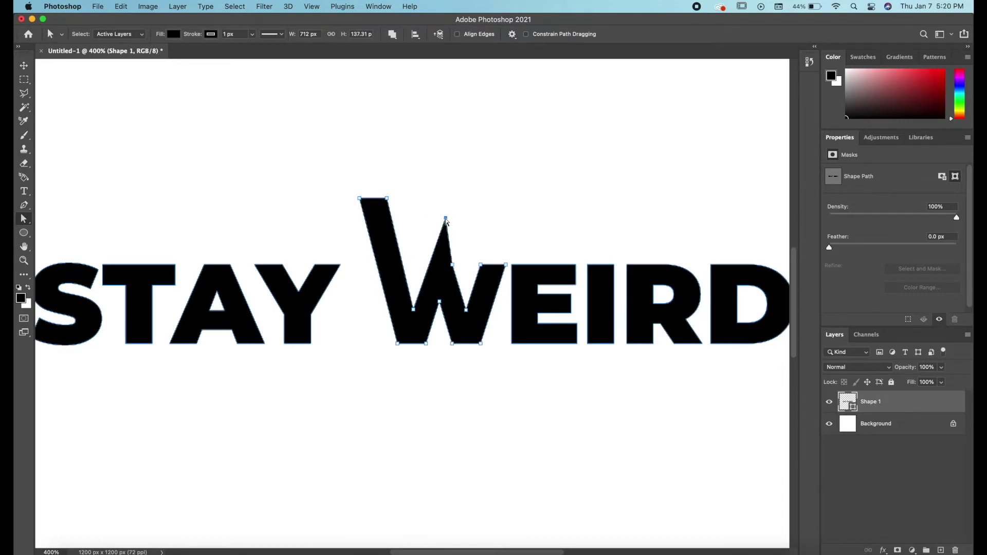
{"action": "key", "text": "super+z"}
{"action": "key", "text": "super+z"}
{"action": "left_click", "coordinate": [446, 219]}
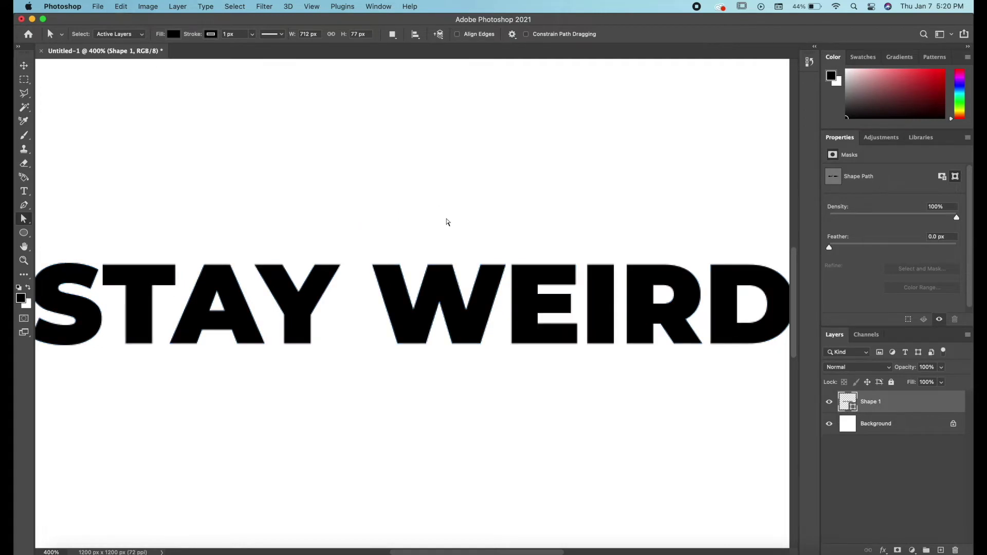
{"action": "key", "text": "v"}
{"action": "key", "text": "super+1"}
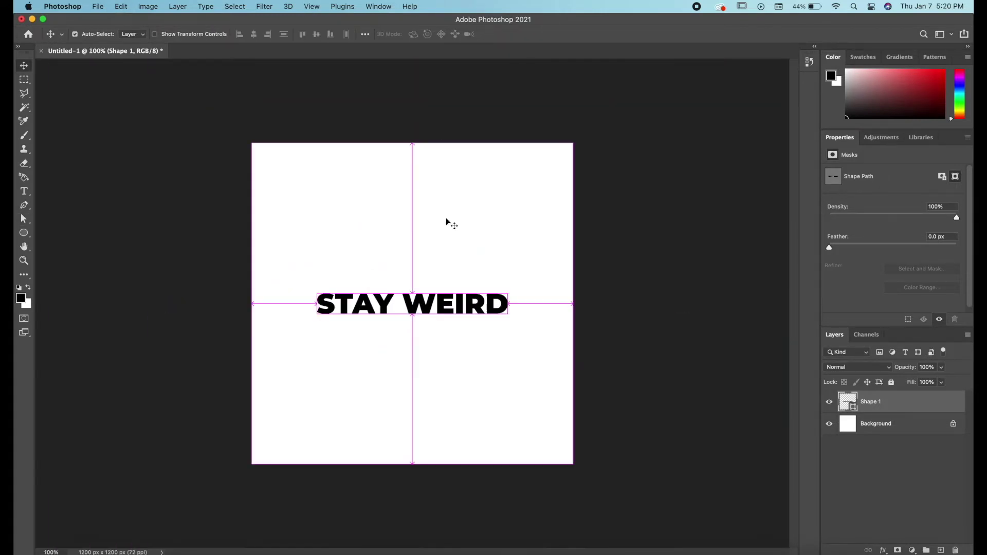
{"action": "key", "text": "super+0"}
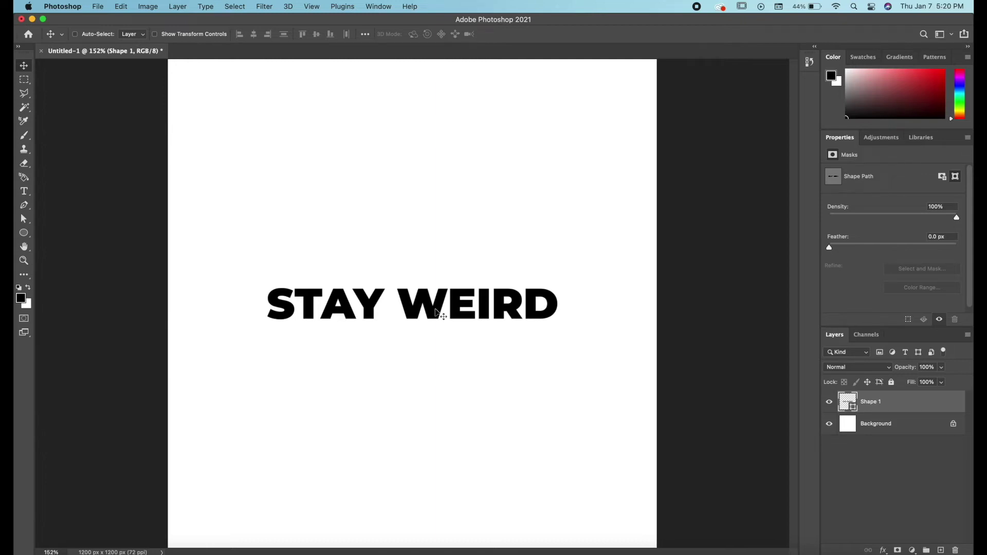
- Move the Shape 1 STAY WEIRD layer straight up about 431 px to the canvas top
{"action": "left_click_drag", "start_coordinate": [436, 310], "coordinate": [427, 131]}
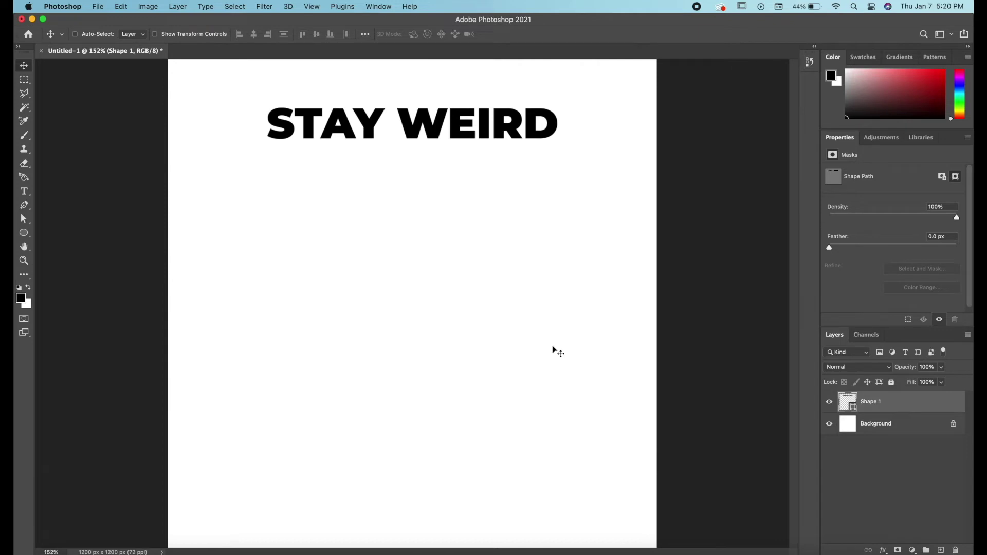
{"action": "key", "text": "a"}
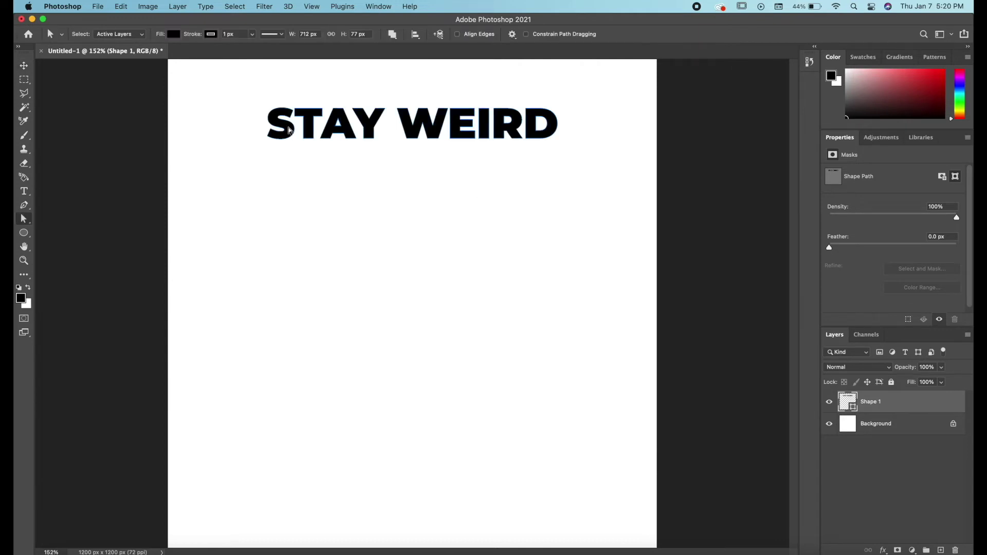
- Give the STAY WEIRD shape a pink fill and a 3 px blue stroke
{"action": "left_click_drag", "start_coordinate": [241, 94], "coordinate": [595, 170]}
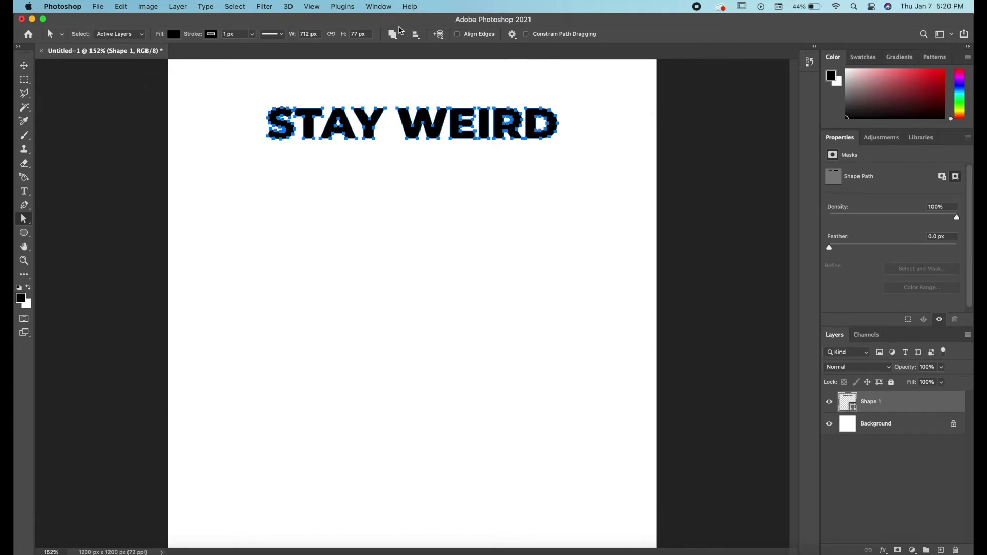
{"action": "left_click", "coordinate": [210, 35]}
{"action": "left_click", "coordinate": [173, 35]}
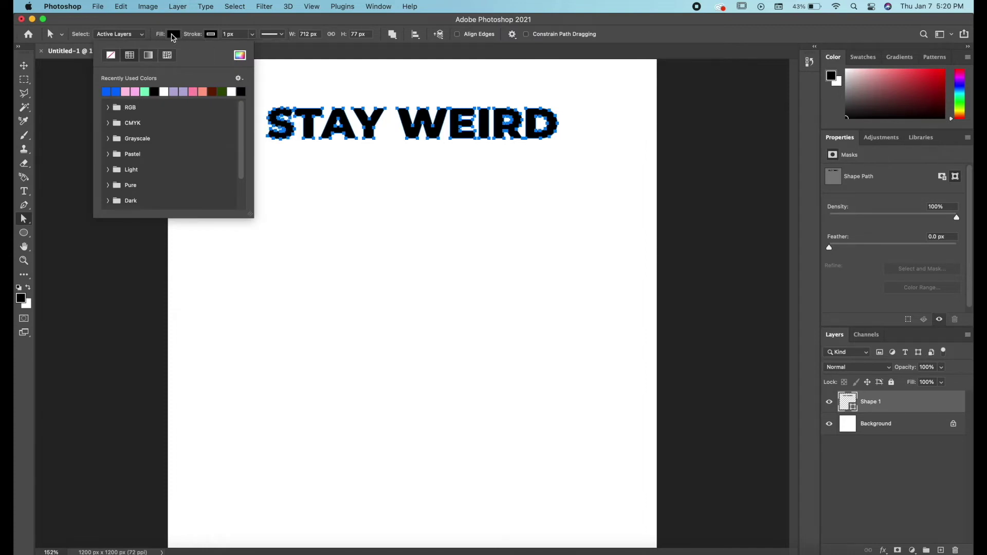
{"action": "left_click", "coordinate": [126, 92]}
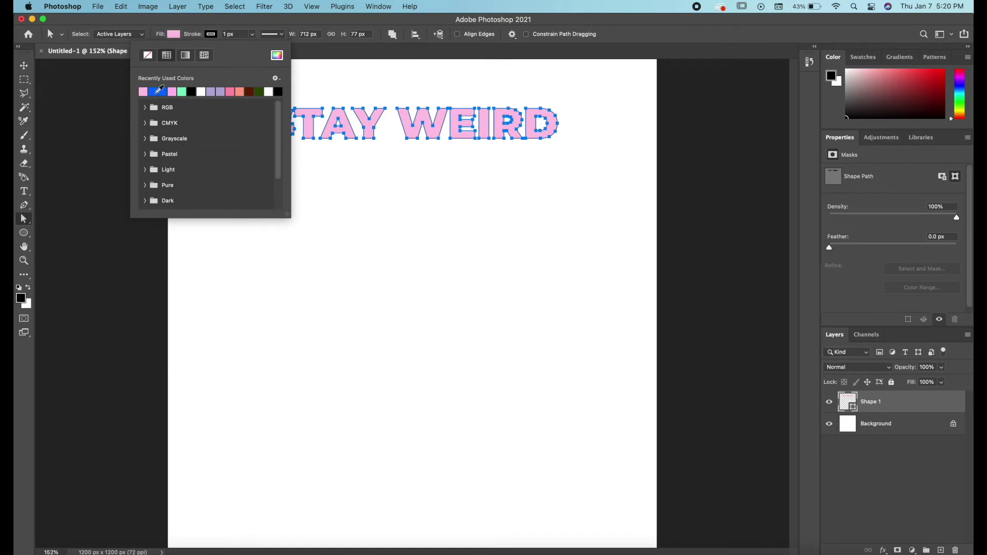
{"action": "left_click", "coordinate": [156, 92]}
{"action": "left_click", "coordinate": [238, 33]}
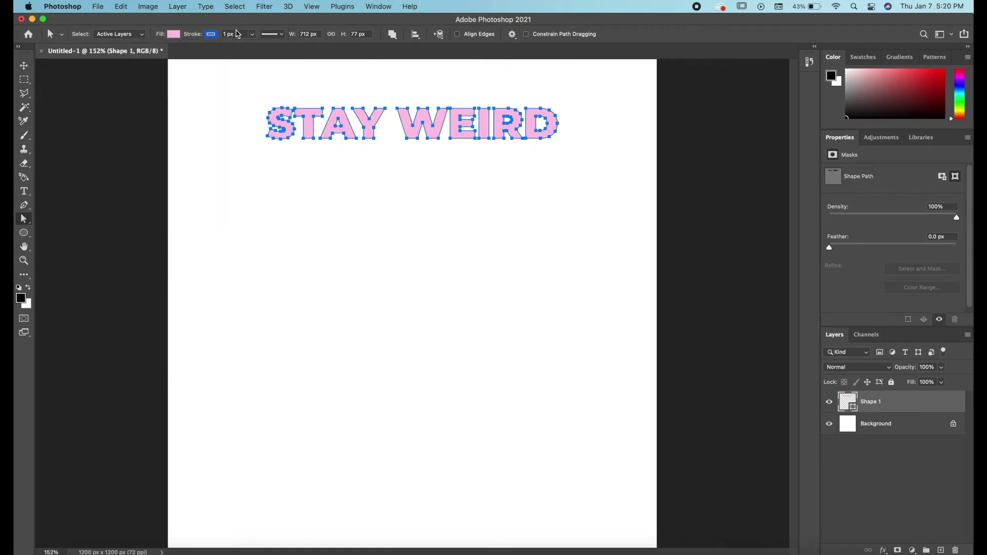
{"action": "left_click", "coordinate": [237, 33]}
{"action": "key", "text": "Up"}
{"action": "key", "text": "Tab"}
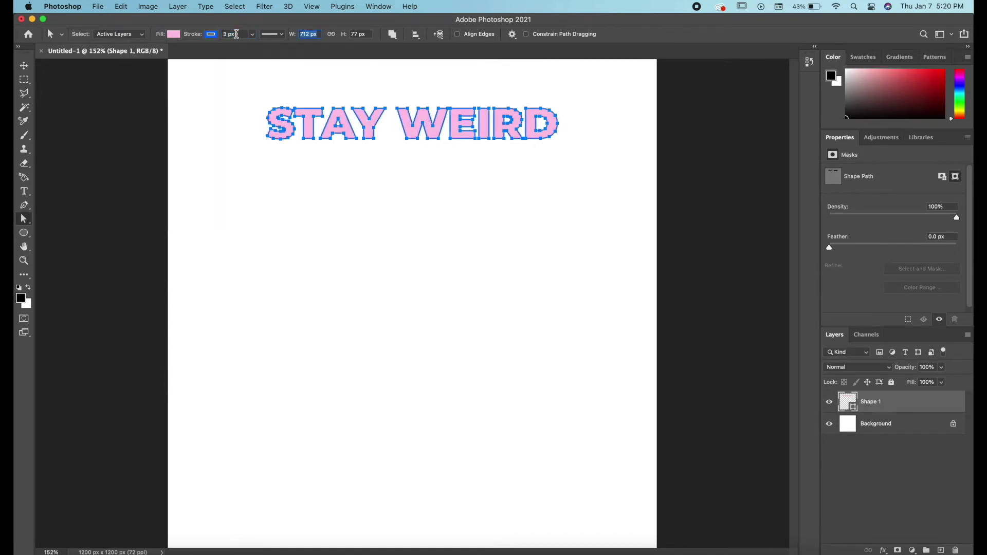
{"action": "left_click", "coordinate": [24, 65]}
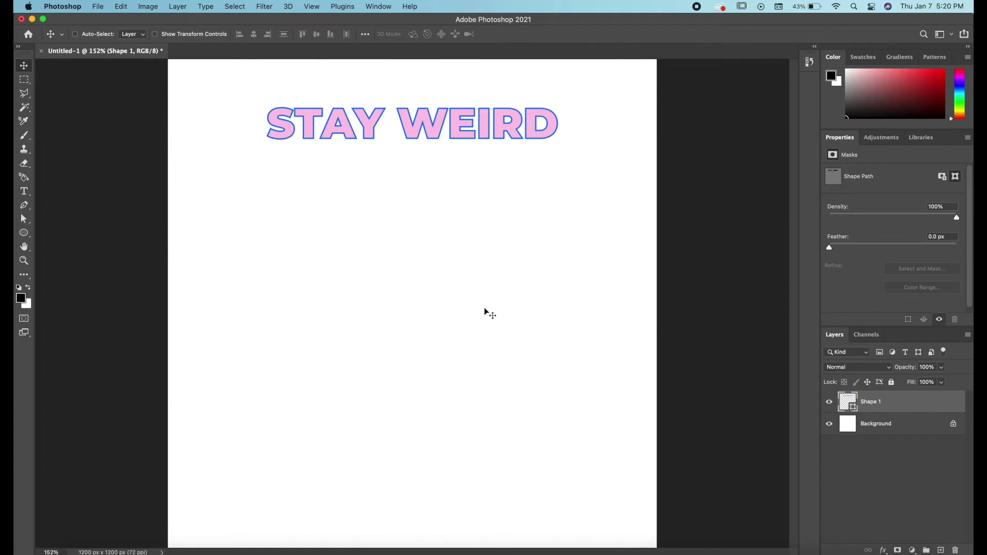
- Duplicate the STAY WEIRD path down near the bottom of the canvas
{"action": "key", "text": "a"}
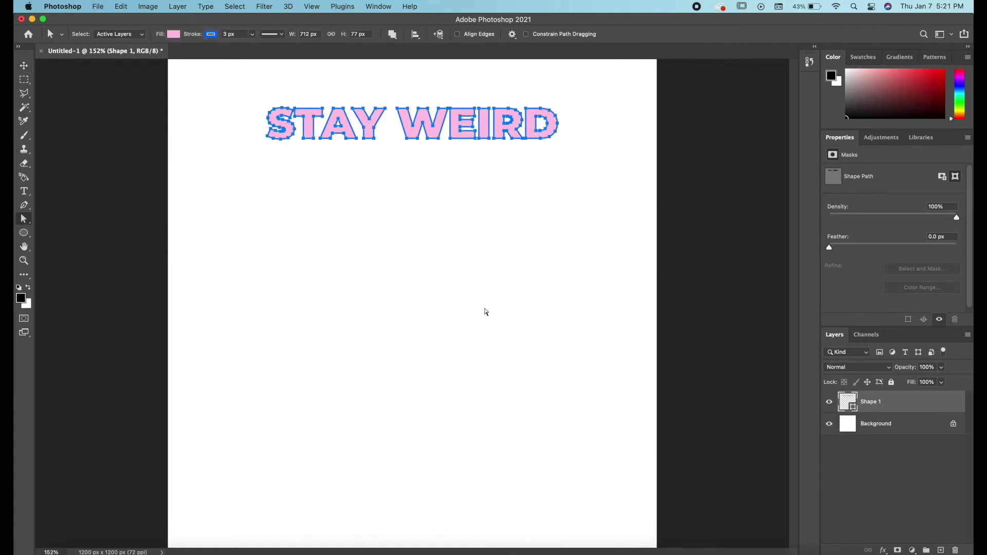
{"action": "left_click_drag", "start_coordinate": [23, 218], "coordinate": [56, 224]}
{"action": "left_click_drag", "start_coordinate": [249, 88], "coordinate": [577, 184]}
{"action": "left_click_drag", "start_coordinate": [485, 128], "coordinate": [502, 414]}
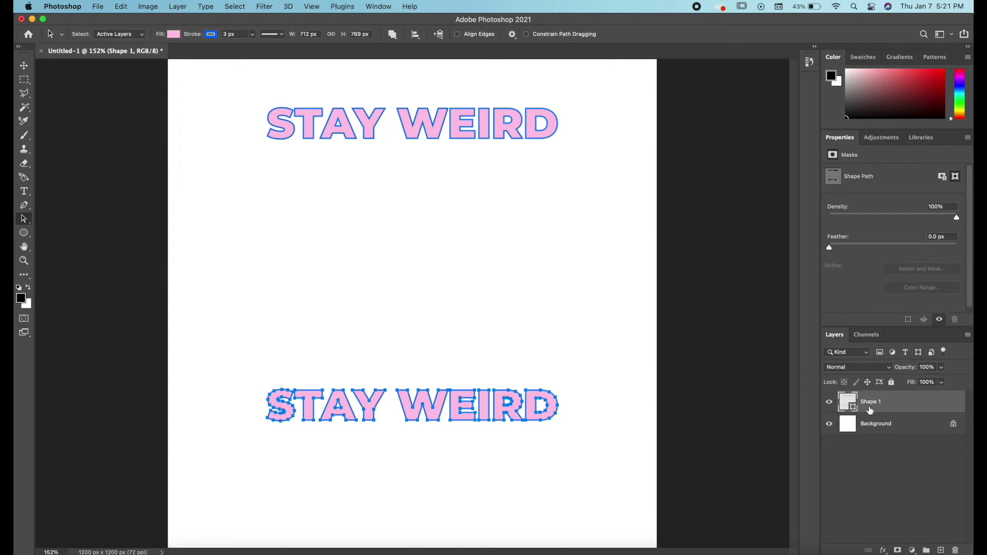
- Rename the Shape 1 layer to TEXT
{"action": "double_click", "coordinate": [871, 401]}
{"action": "type", "text": "TEXT"}
{"action": "key", "text": "Return"}
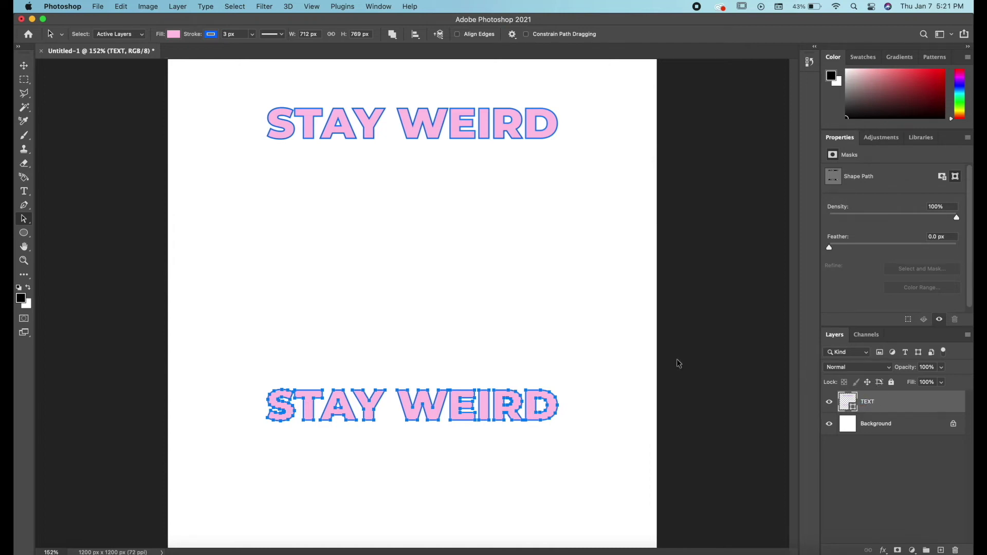
- Copy the bottom STAY WEIRD back up into the middle of the canvas
{"action": "left_click_drag", "start_coordinate": [234, 373], "coordinate": [586, 439]}
{"action": "left_click_drag", "start_coordinate": [507, 412], "coordinate": [500, 273]}
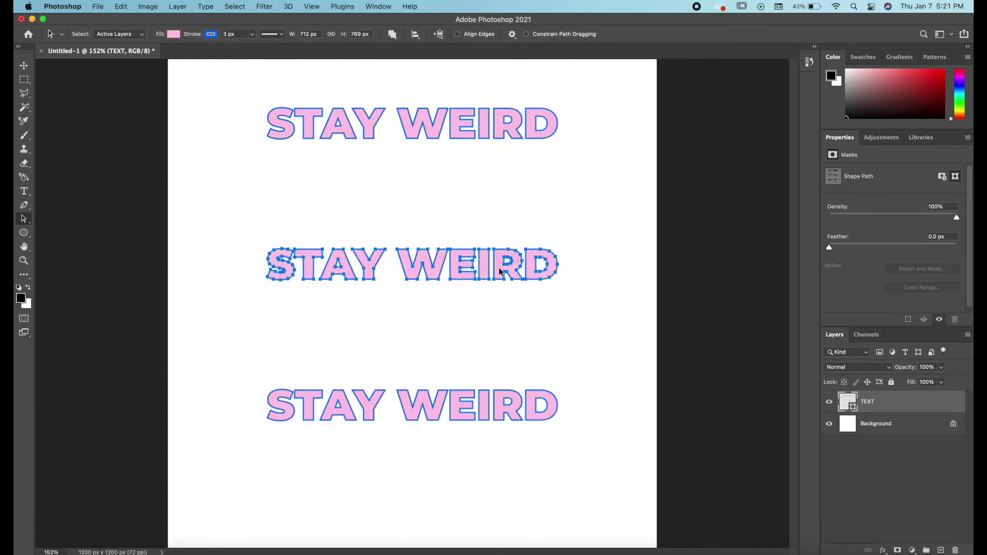
{"action": "left_click_drag", "start_coordinate": [241, 238], "coordinate": [583, 304]}
- Rotate the middle STAY WEIRD copy 90° and place it along the right side
{"action": "key", "text": "super+t"}
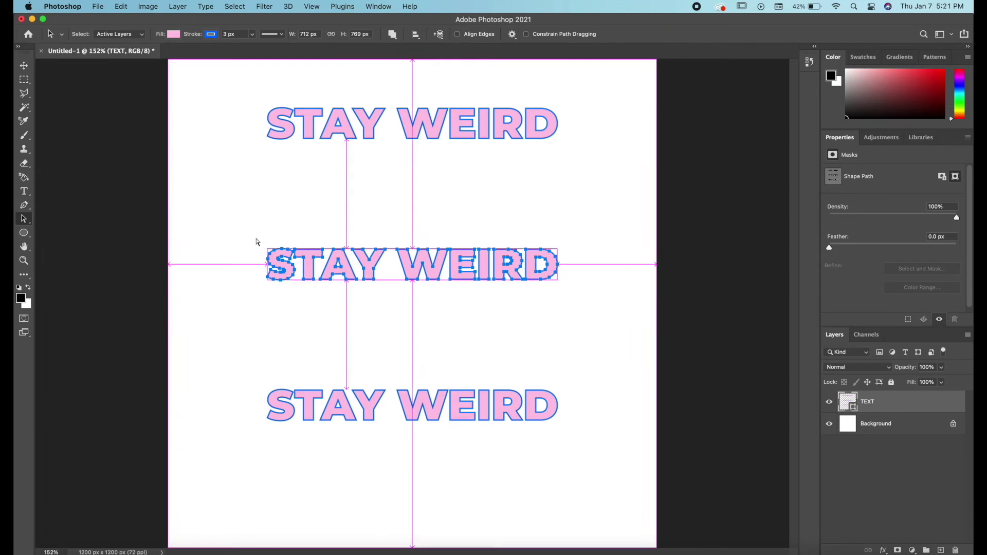
{"action": "left_click_drag", "start_coordinate": [416, 235], "coordinate": [492, 275]}
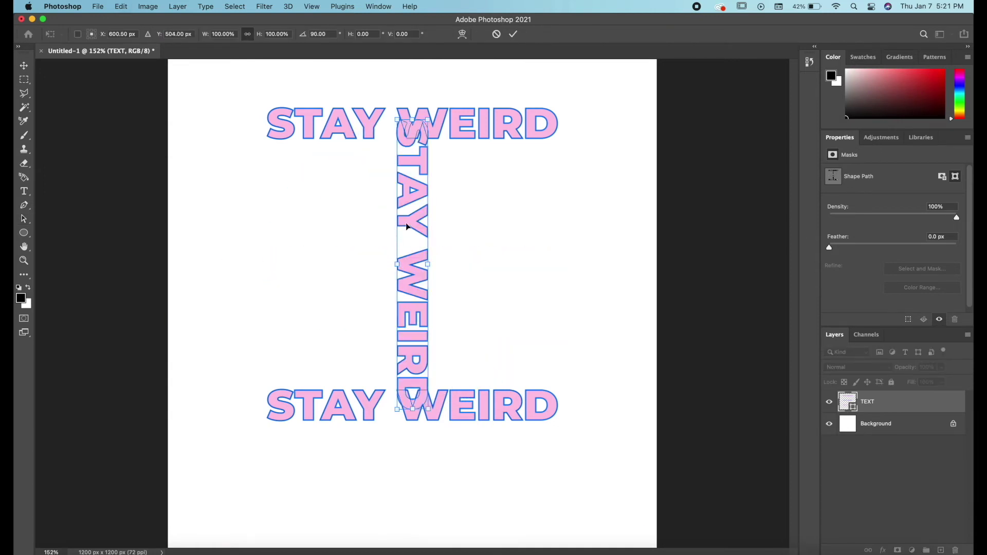
{"action": "left_click_drag", "start_coordinate": [407, 226], "coordinate": [584, 219]}
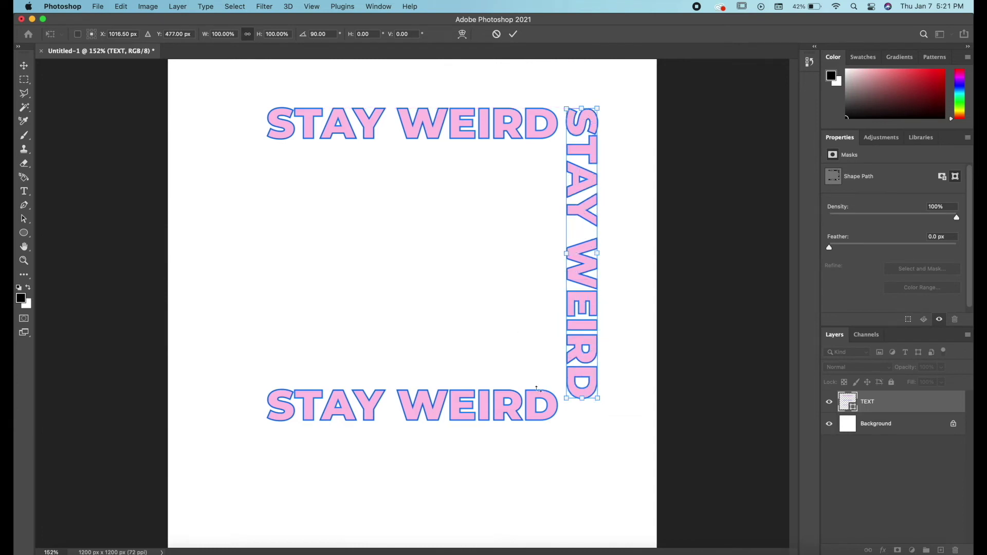
{"action": "key", "text": "Return"}
- Nudge the bottom STAY WEIRD copy up 50 px
{"action": "key", "text": "a"}
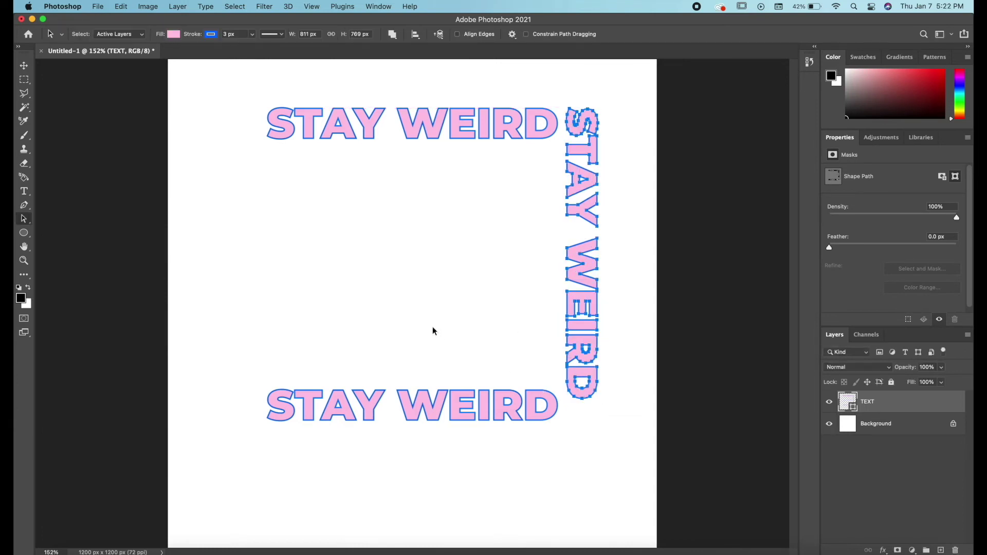
{"action": "left_click_drag", "start_coordinate": [227, 366], "coordinate": [560, 459]}
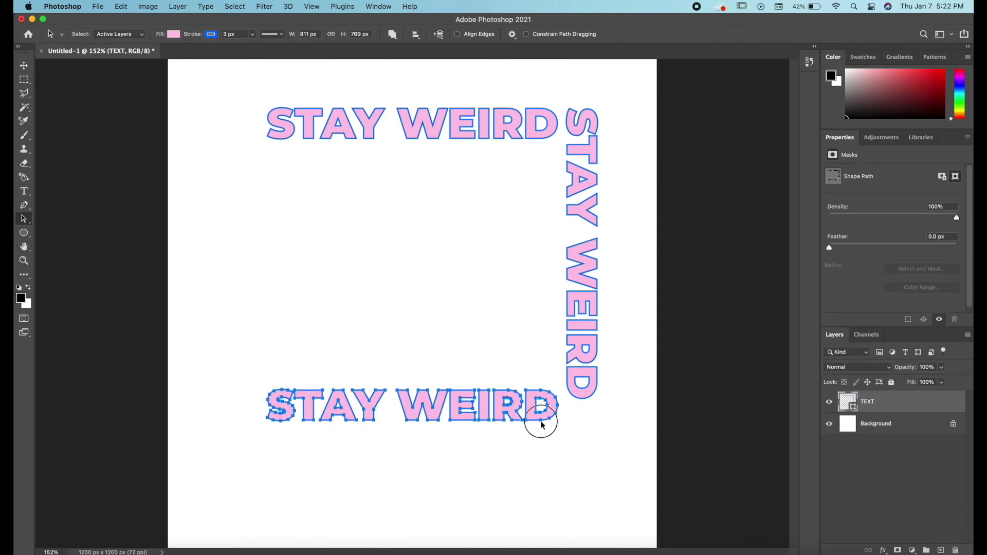
{"action": "left_click_drag", "start_coordinate": [541, 421], "coordinate": [541, 405]}
{"action": "left_click", "coordinate": [497, 341]}
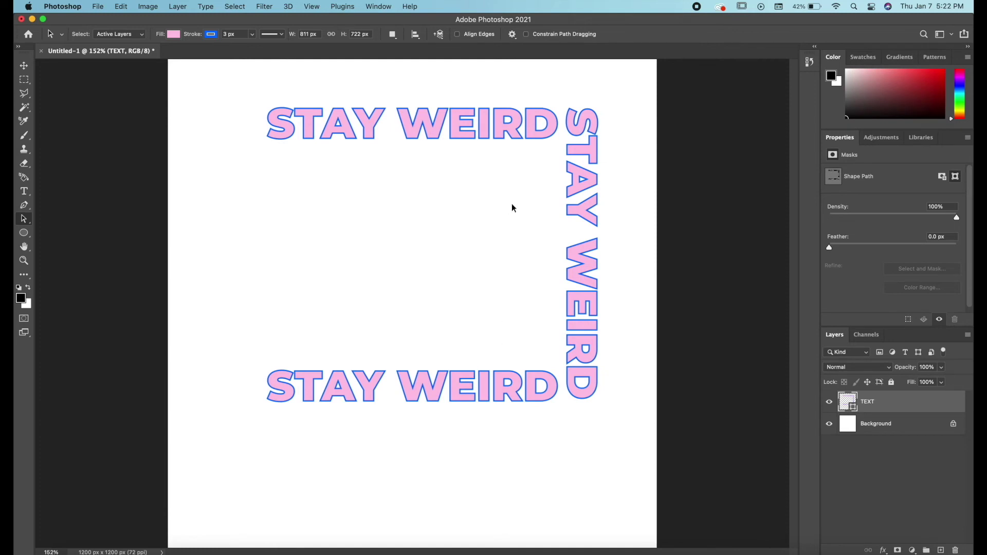
- Copy the vertical STAY WEIRD to the left edge, flipped 180° to run upward
{"action": "left_click_drag", "start_coordinate": [622, 99], "coordinate": [563, 416]}
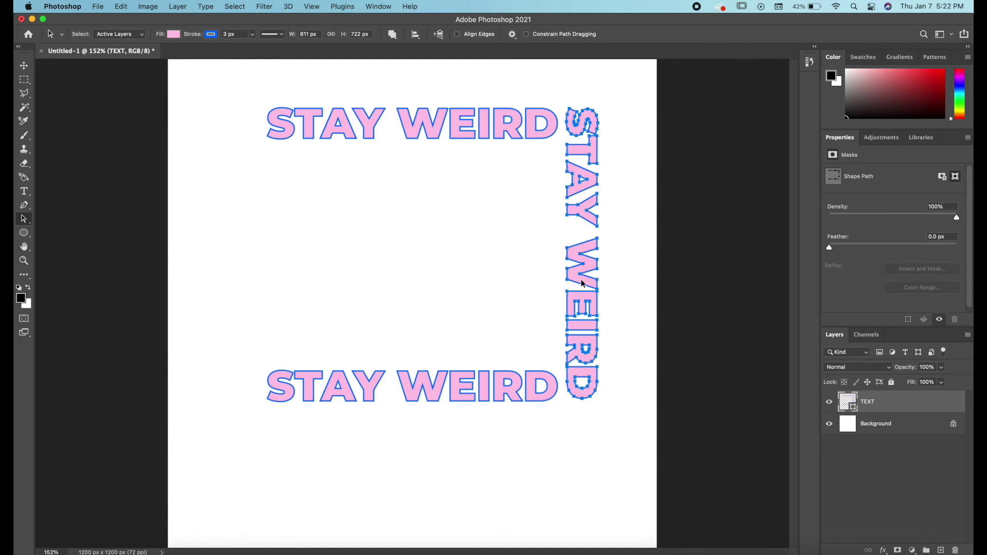
{"action": "left_click_drag", "start_coordinate": [590, 306], "coordinate": [148, 239]}
{"action": "key", "text": "super+t"}
{"action": "key", "text": "Return"}
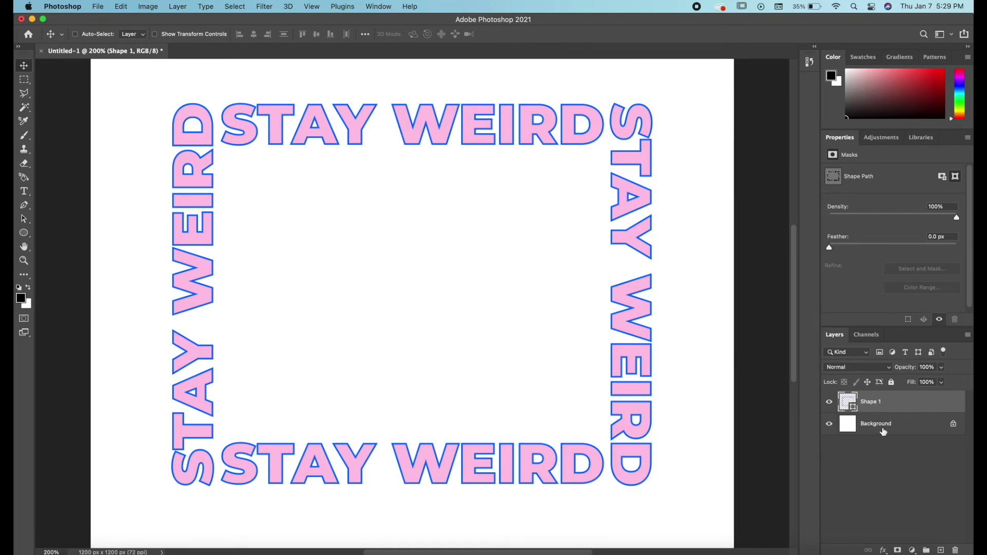
- Duplicate Shape 1 and transform the copy to about 97% scale with a slight one-degree rotation
{"action": "left_click_drag", "start_coordinate": [904, 405], "coordinate": [906, 404]}
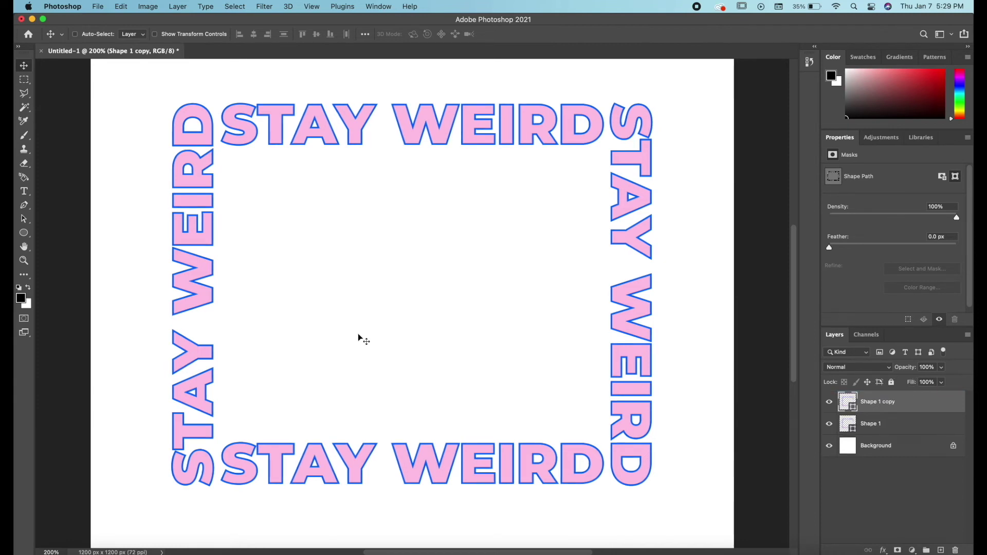
{"action": "key", "text": "super+t"}
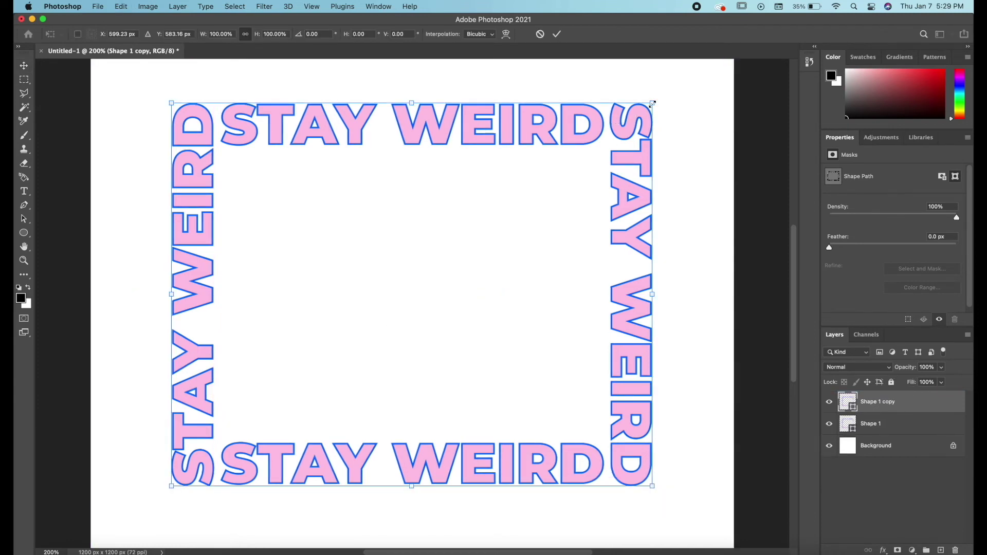
{"action": "left_click_drag", "start_coordinate": [651, 103], "coordinate": [645, 109]}
{"action": "left_click_drag", "start_coordinate": [415, 95], "coordinate": [411, 95]}
{"action": "key", "text": "Return"}
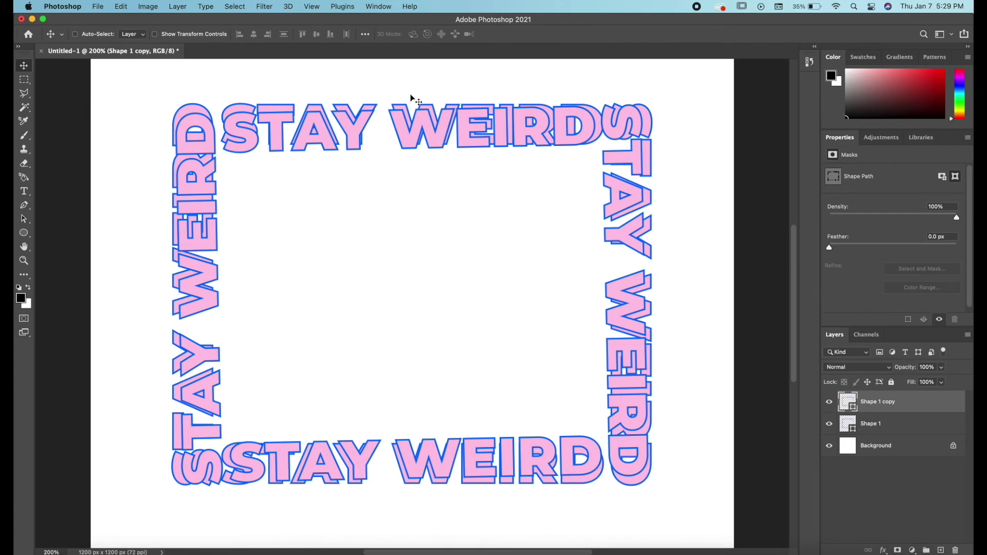
- Repeat the duplicate-and-transform (Cmd+Option+Shift+T) until Shape 1 copy 61 forms the spiral vortex
{"action": "key", "text": "super"}
{"action": "key", "text": "super+alt+shift+t"}
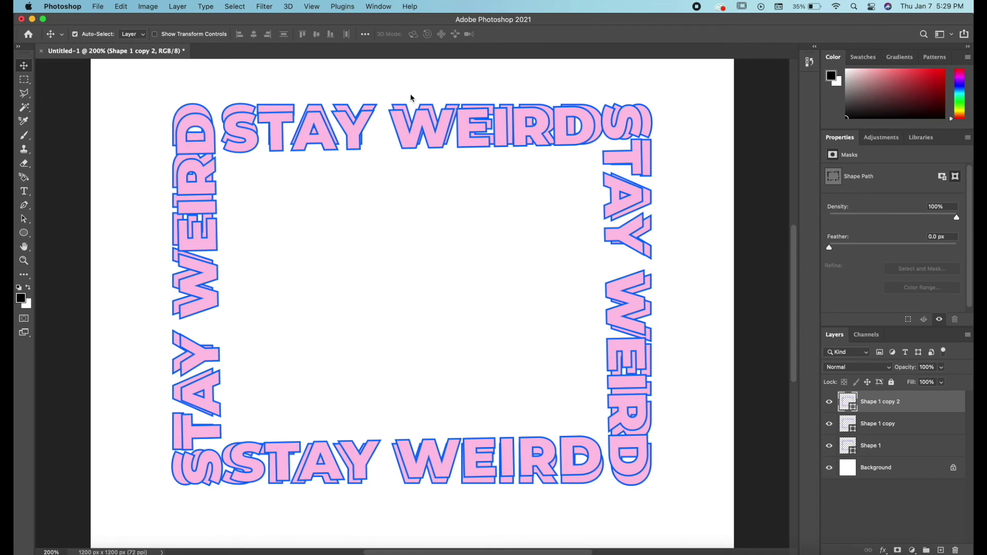
{"action": "key", "text": "super+alt+shift+t"}
{"action": "key", "text": "super+alt+shift+t"}
{"action": "key", "text": "super+alt+shift+t"}
{"action": "key", "text": "super+alt+shift+t"}
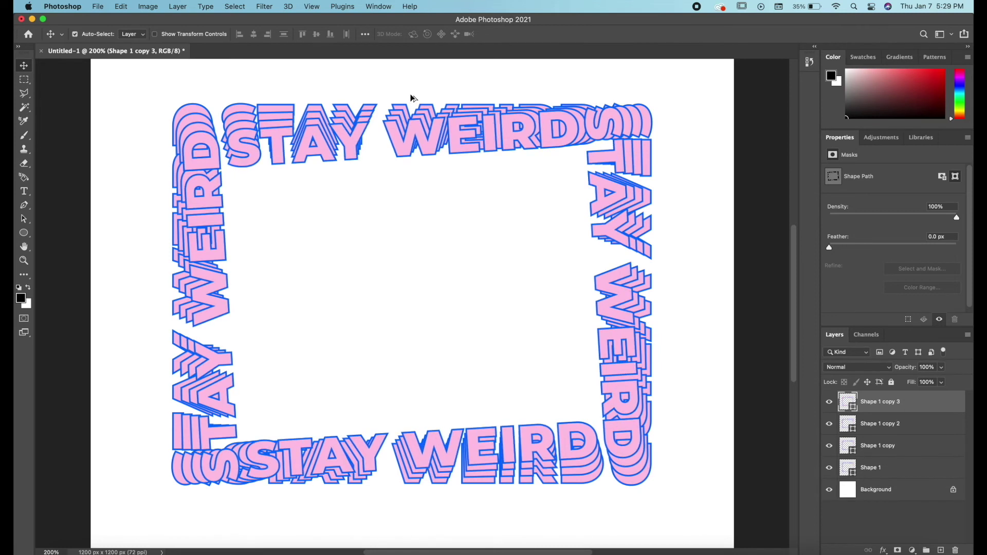
{"action": "key", "text": "super+alt+shift+t"}
{"action": "key", "text": "super+alt+shift+t"}
{"action": "key", "text": "super+alt+shift+t"}
{"action": "key", "text": "super+alt+shift+t"}
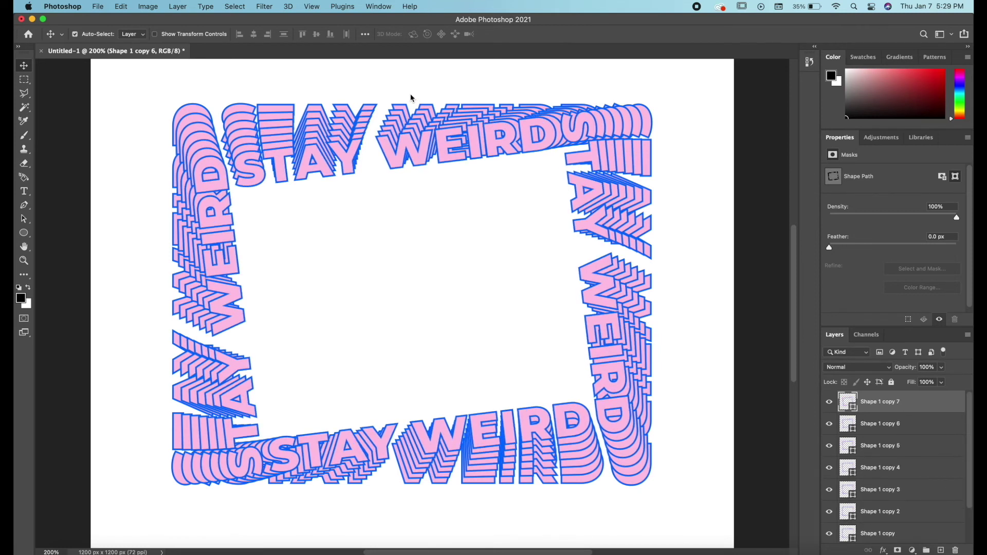
{"action": "key", "text": "super+alt+shift+t"}
{"action": "key", "text": "super+alt+shift+t"}
{"action": "key", "text": "super+alt+shift+t"}
{"action": "key", "text": "super+alt+shift+t"}
{"action": "key", "text": "super+alt+shift+t"}
{"action": "key", "text": "super+alt+shift+t"}
{"action": "key", "text": "super+alt+shift+t"}
{"action": "key", "text": "super+alt+shift+t"}
{"action": "key", "text": "super+alt+shift+t"}
{"action": "key", "text": "super+alt+shift+t"}
{"action": "key", "text": "super+alt+shift+t"}
{"action": "key", "text": "super+alt+shift+t"}
{"action": "key", "text": "super+alt+shift+t"}
{"action": "key", "text": "super+alt+shift+t"}
{"action": "key", "text": "super+alt+shift+t"}
{"action": "key", "text": "super+alt+shift+t"}
{"action": "key", "text": "super+alt+shift+t"}
{"action": "key", "text": "super+alt+shift+t"}
{"action": "key", "text": "super+alt+shift+t"}
{"action": "key", "text": "super+alt+shift+t"}
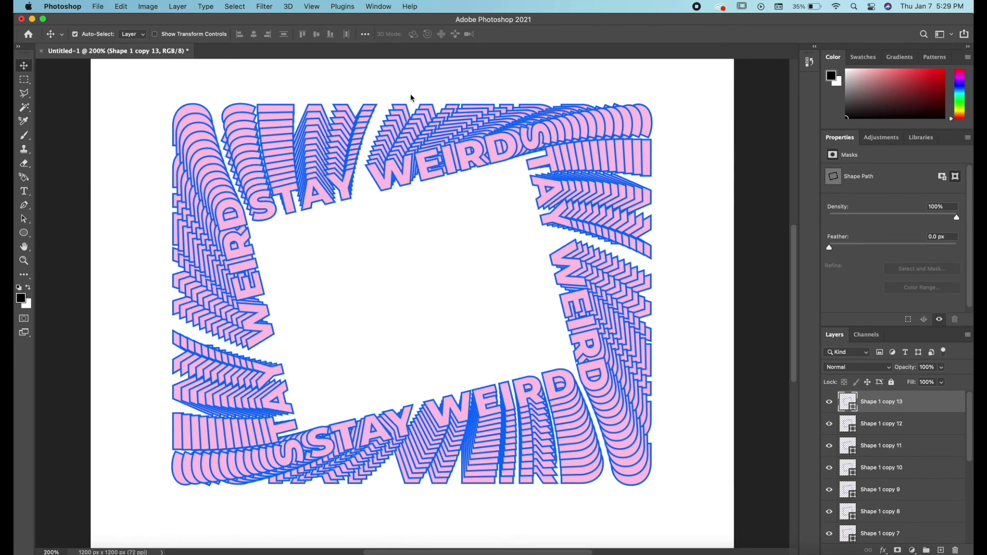
{"action": "key", "text": "super+alt+shift+t"}
{"action": "key", "text": "super+alt+shift+t"}
{"action": "key", "text": "super+alt+shift+t"}
{"action": "key", "text": "super+alt+shift+t"}
{"action": "key", "text": "super+alt+shift+t"}
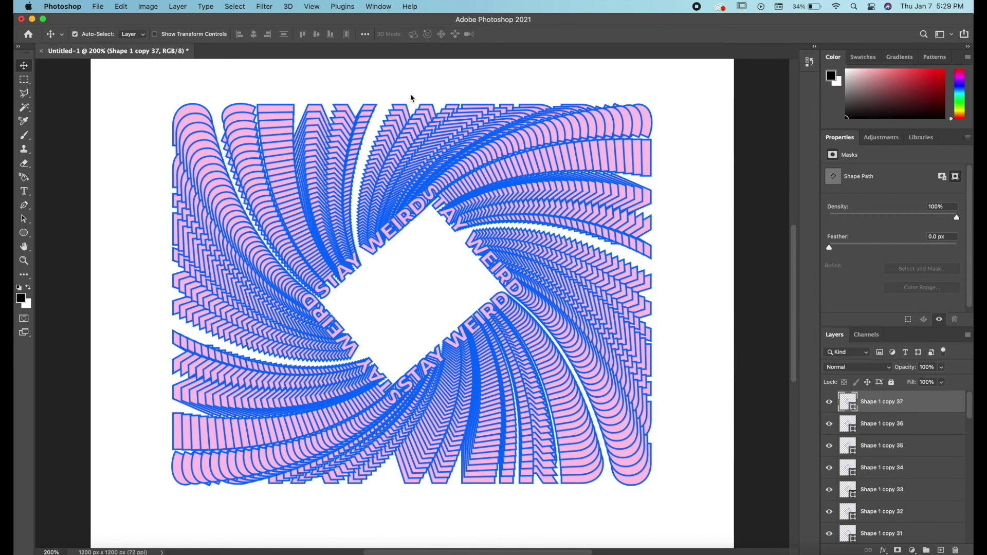
{"action": "key", "text": "super+alt+shift+t"}
{"action": "key", "text": "super+alt+shift+t"}
{"action": "key", "text": "super+alt+shift+t"}
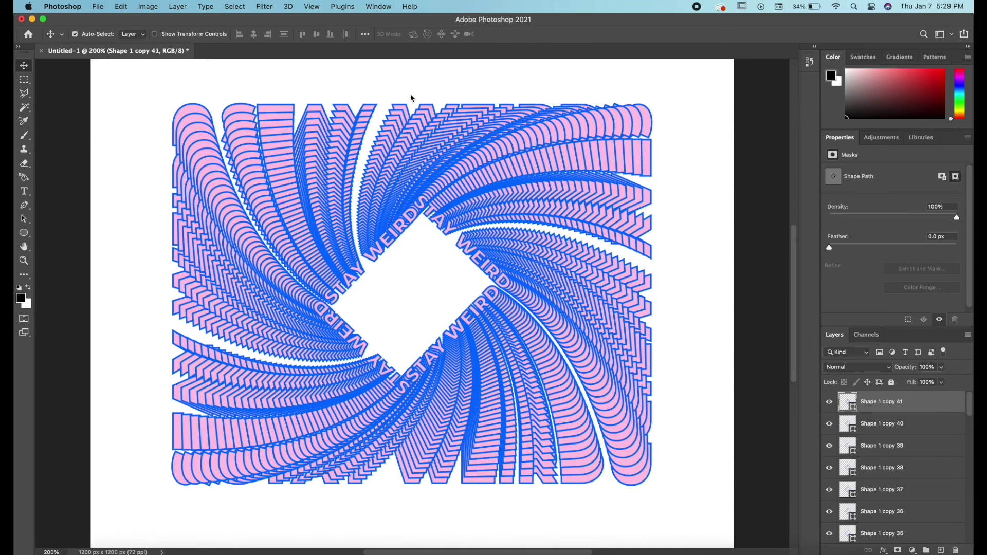
{"action": "key", "text": "super+alt+shift+t"}
{"action": "key", "text": "super+alt+shift+t"}
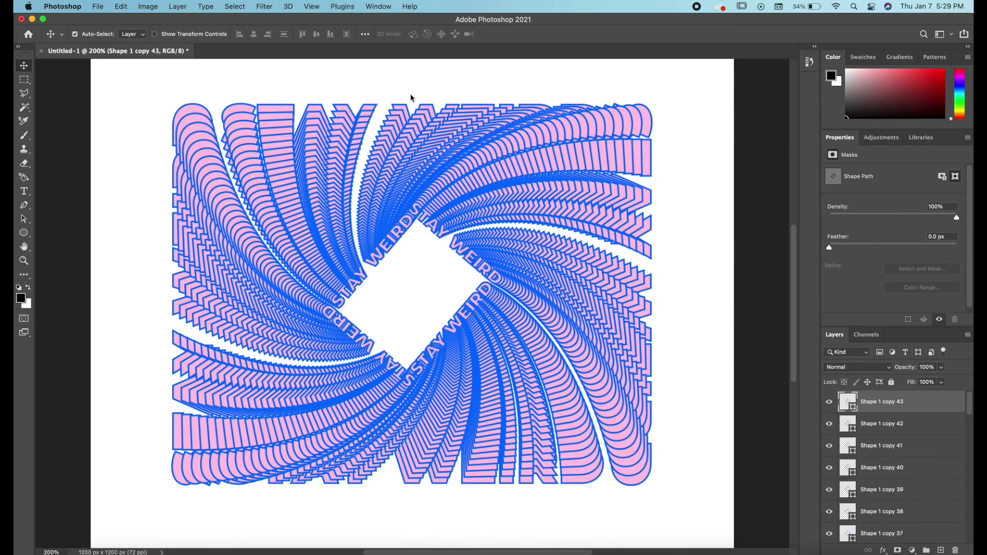
{"action": "key", "text": "super+alt+shift+t"}
{"action": "key", "text": "super+alt+shift+t"}
{"action": "key", "text": "super+alt+shift+t"}
{"action": "key", "text": "super+alt+shift+t"}
{"action": "key", "text": "super+alt+shift+t"}
{"action": "key", "text": "super+alt+shift+t"}
{"action": "key", "text": "super+alt+shift+t"}
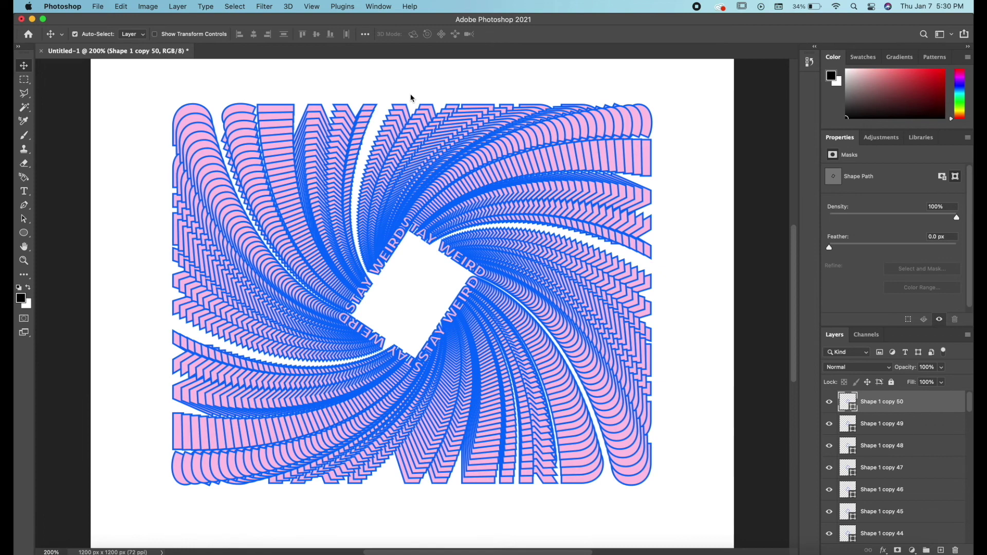
{"action": "key", "text": "super+alt+shift+t"}
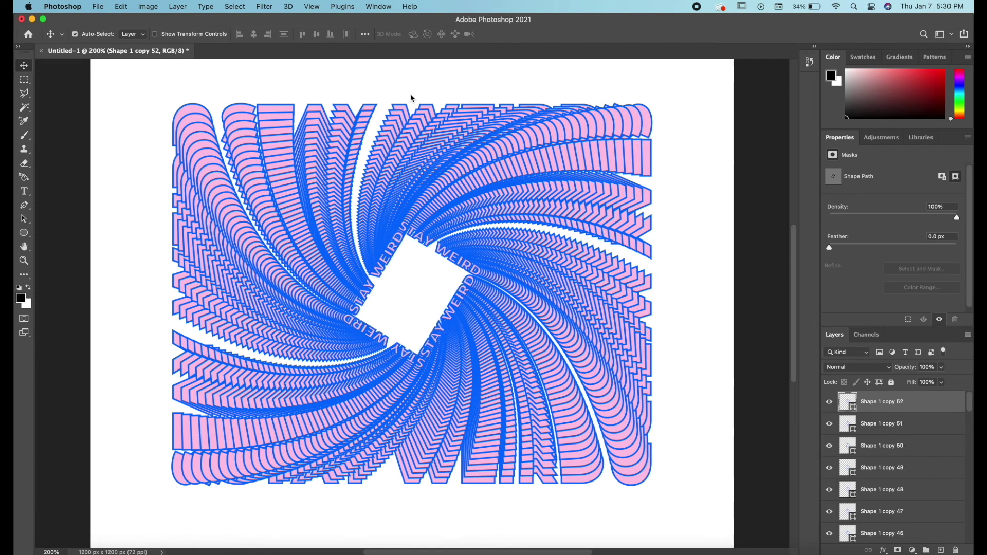
{"action": "key", "text": "super+alt+shift+t"}
{"action": "key", "text": "super+alt+shift+t"}
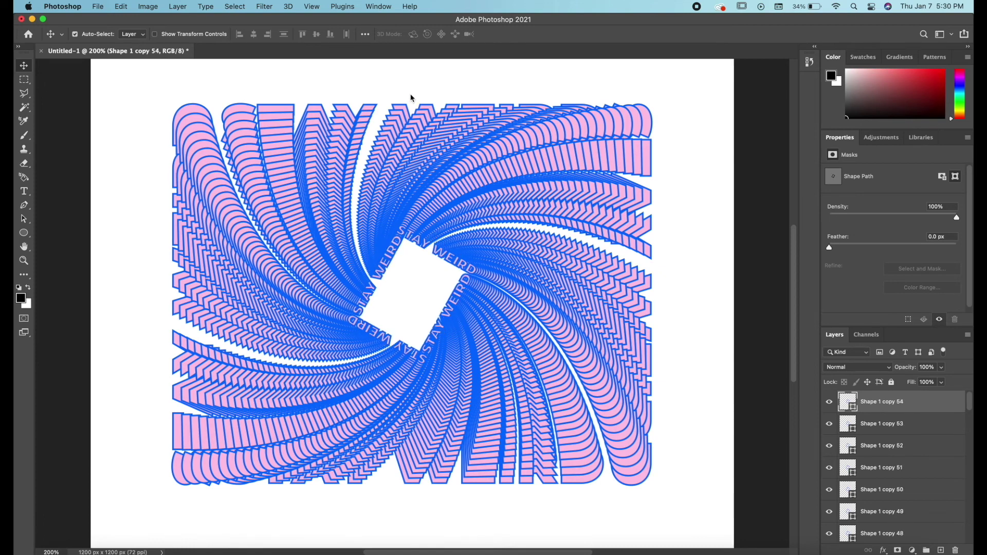
{"action": "key", "text": "super+alt+shift+t"}
{"action": "key", "text": "super+alt+shift+t"}
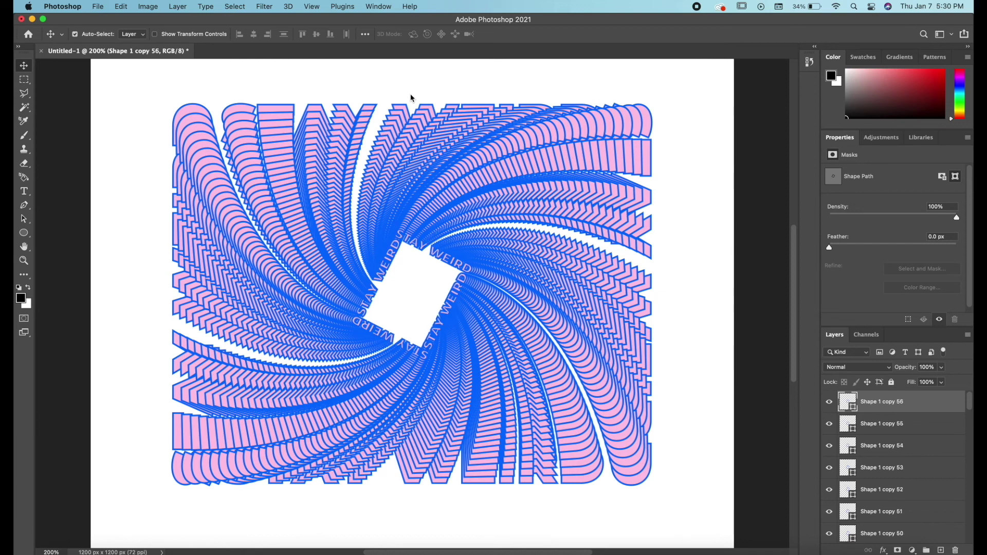
{"action": "key", "text": "super+alt+shift+t"}
{"action": "key", "text": "super+alt+shift+t"}
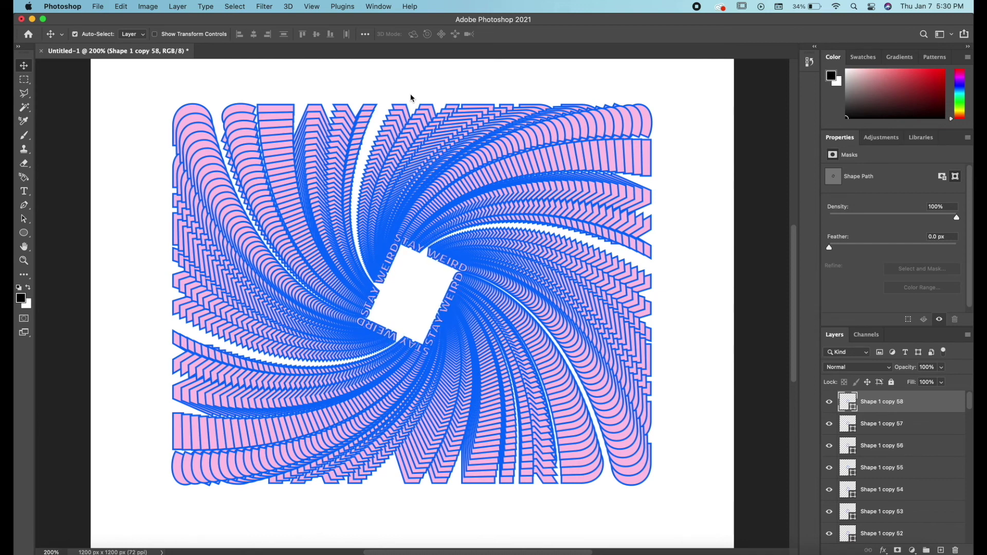
{"action": "key", "text": "super+alt+shift+t"}
{"action": "key", "text": "super+alt+shift+t"}
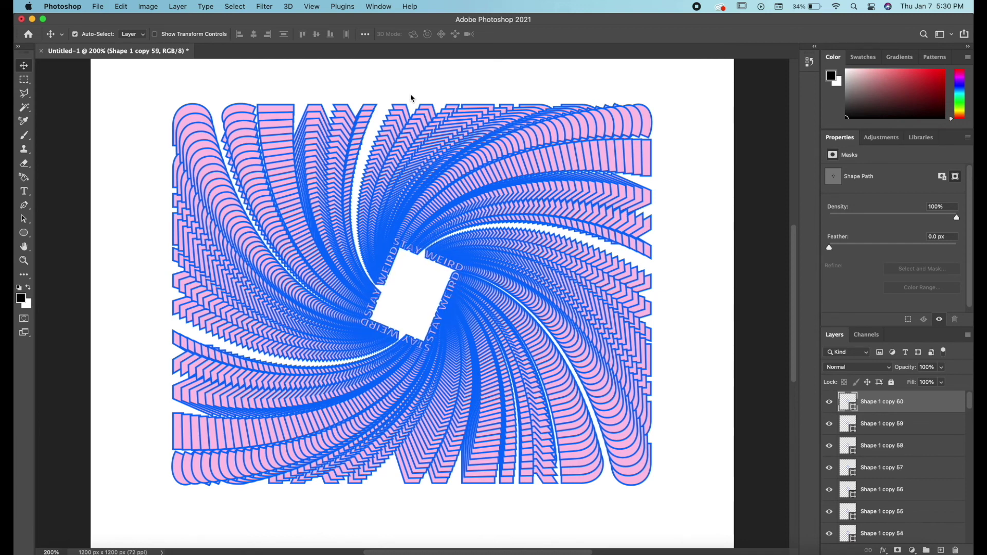
{"action": "key", "text": "super"}
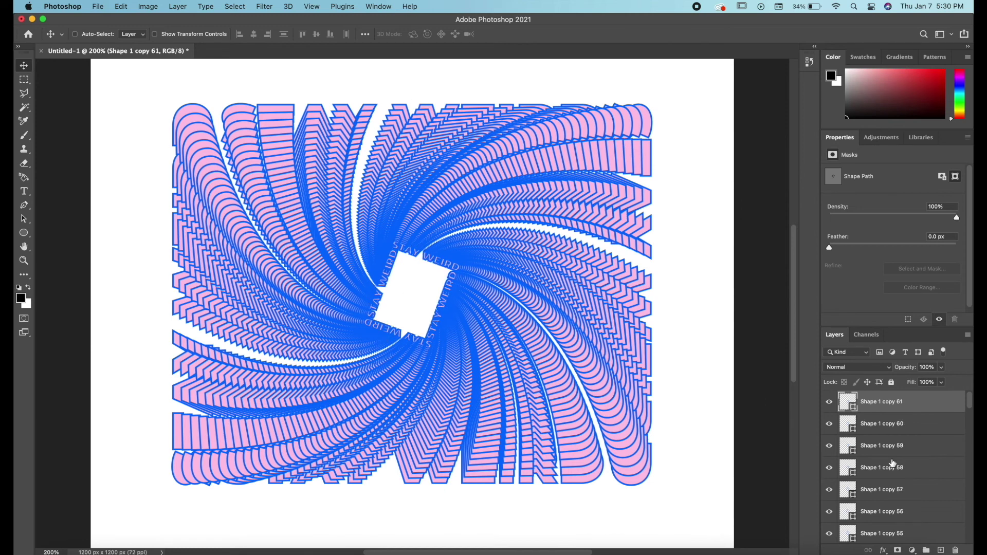
{"action": "scroll", "coordinate": [931, 496], "scroll_direction": "down", "scroll_amount": 10}
- Select all Shape layers and apply Layer > Arrange > Reverse, then select Background
{"action": "scroll", "coordinate": [932, 498], "scroll_direction": "down", "scroll_amount": 10}
{"action": "left_click", "coordinate": [933, 497], "text": "shift"}
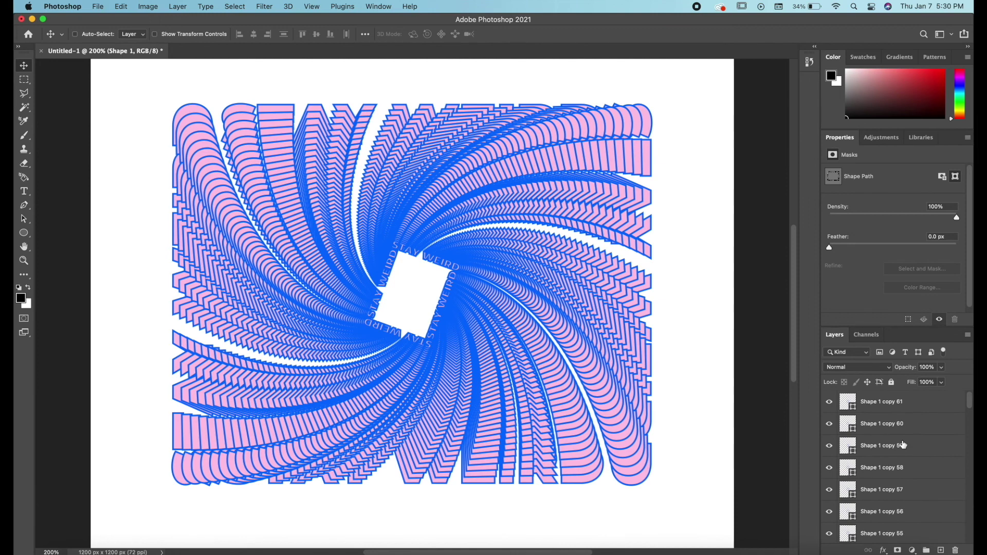
{"action": "scroll", "coordinate": [899, 411], "scroll_direction": "up", "scroll_amount": 15}
{"action": "left_click", "coordinate": [178, 7]}
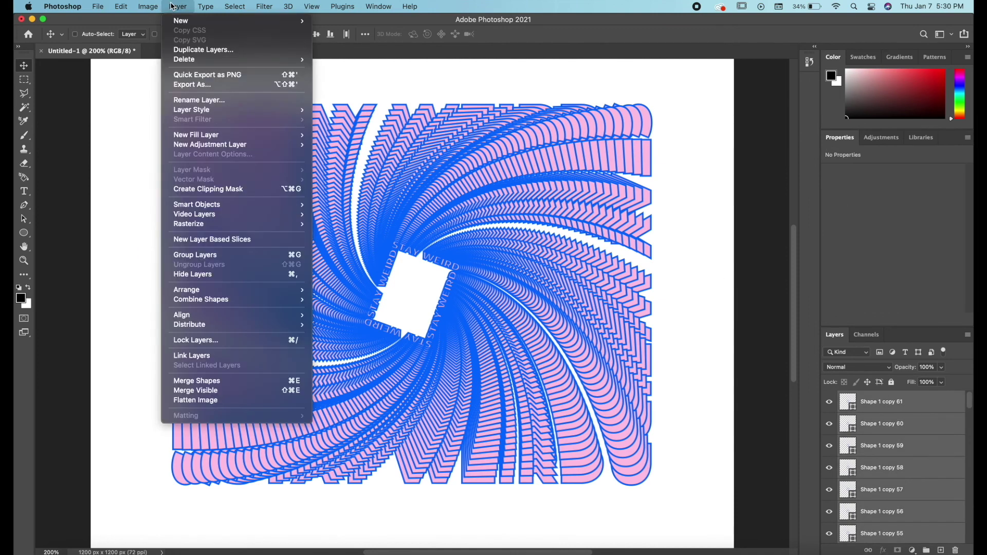
{"action": "mouse_move", "coordinate": [235, 300]}
{"action": "mouse_move", "coordinate": [288, 290]}
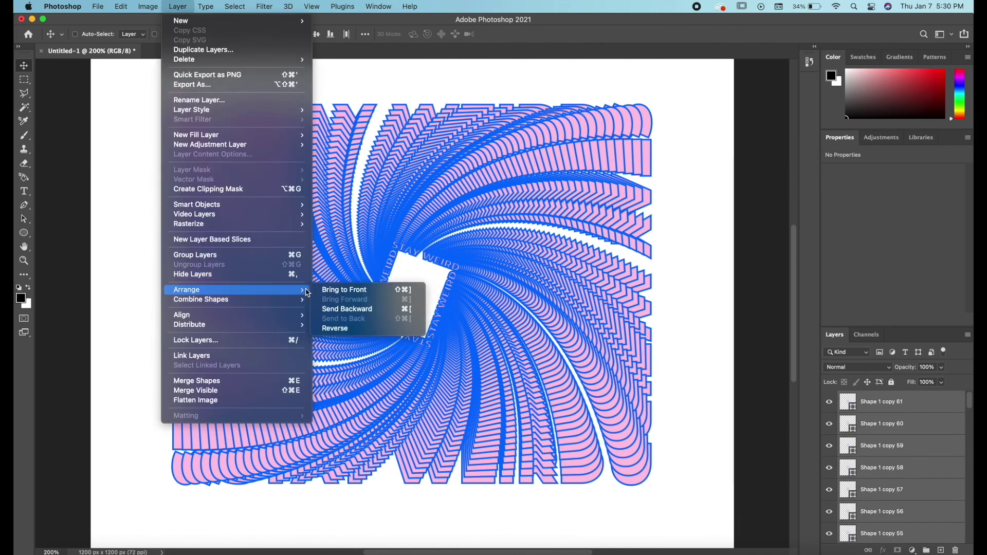
{"action": "left_click", "coordinate": [347, 330]}
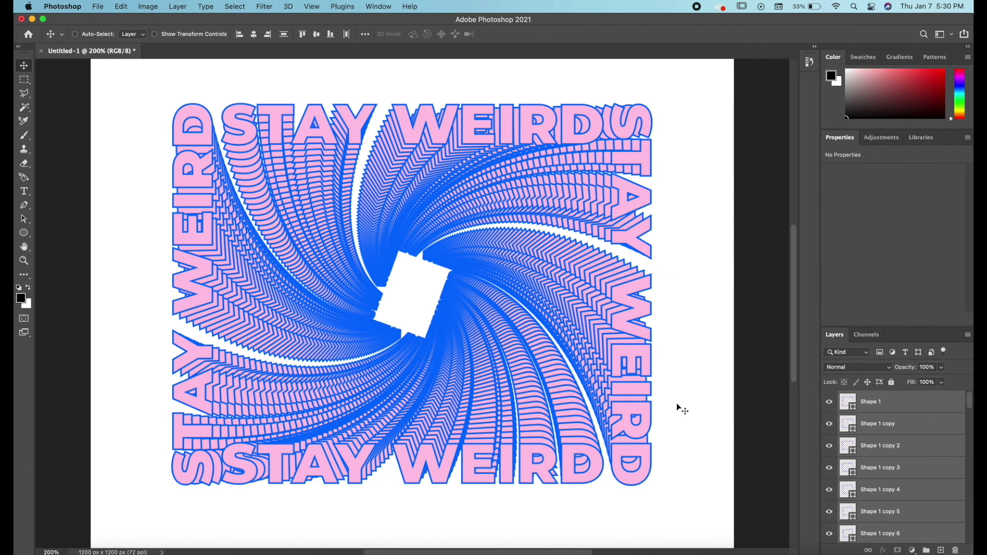
{"action": "scroll", "coordinate": [889, 483], "scroll_direction": "down", "scroll_amount": 20}
{"action": "left_click", "coordinate": [891, 532]}
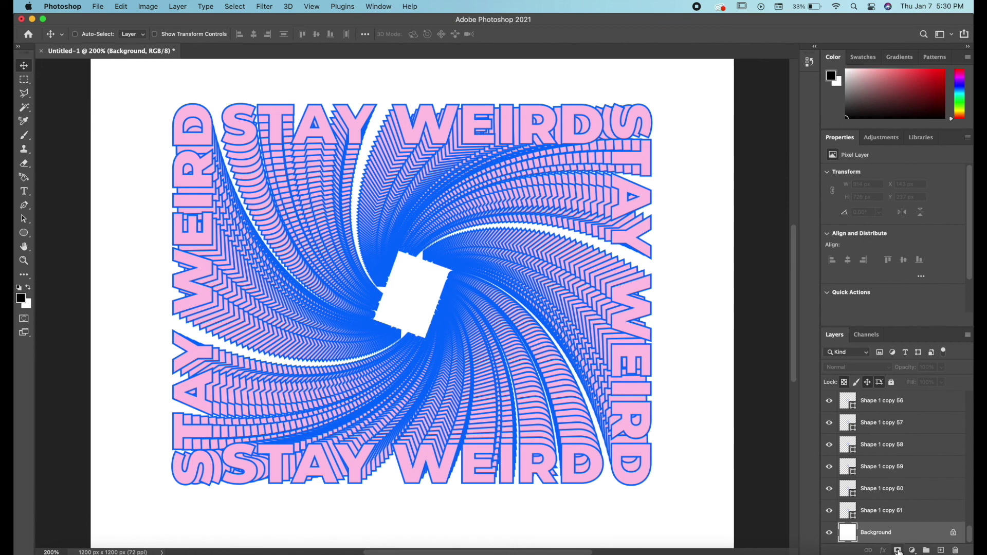
- Add a Solid Color fill layer in the outline's blue, #006cff, above Background
{"action": "left_click", "coordinate": [911, 549]}
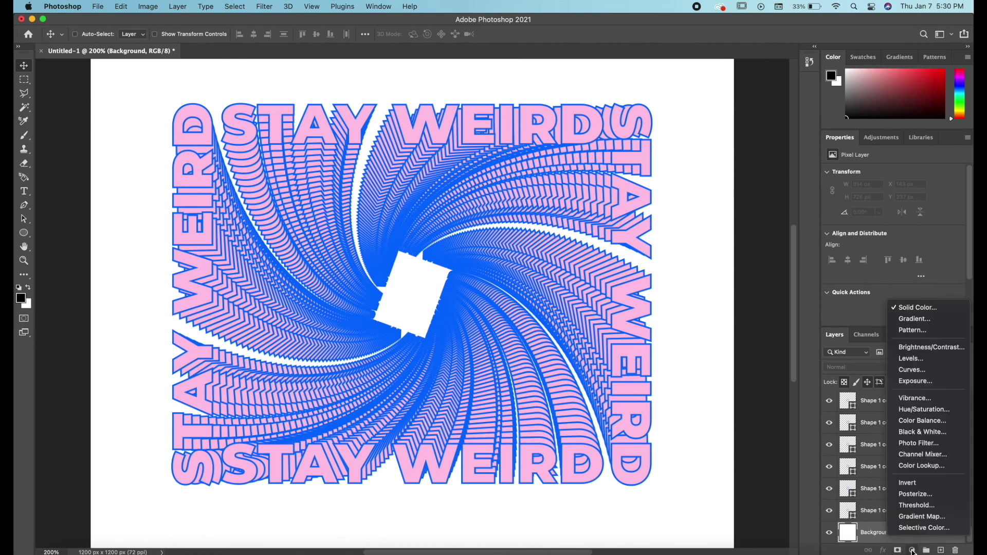
{"action": "left_click", "coordinate": [915, 308]}
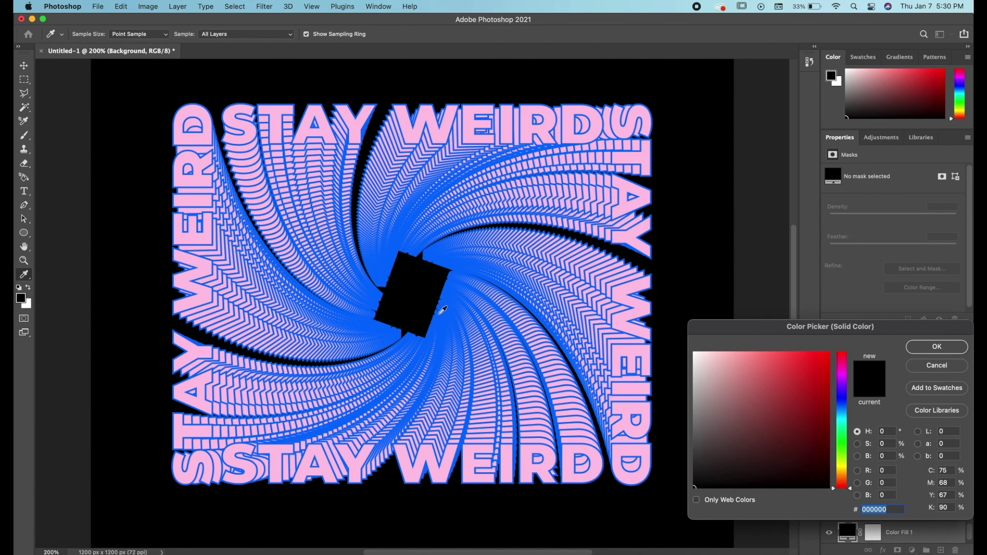
{"action": "left_click", "coordinate": [439, 312]}
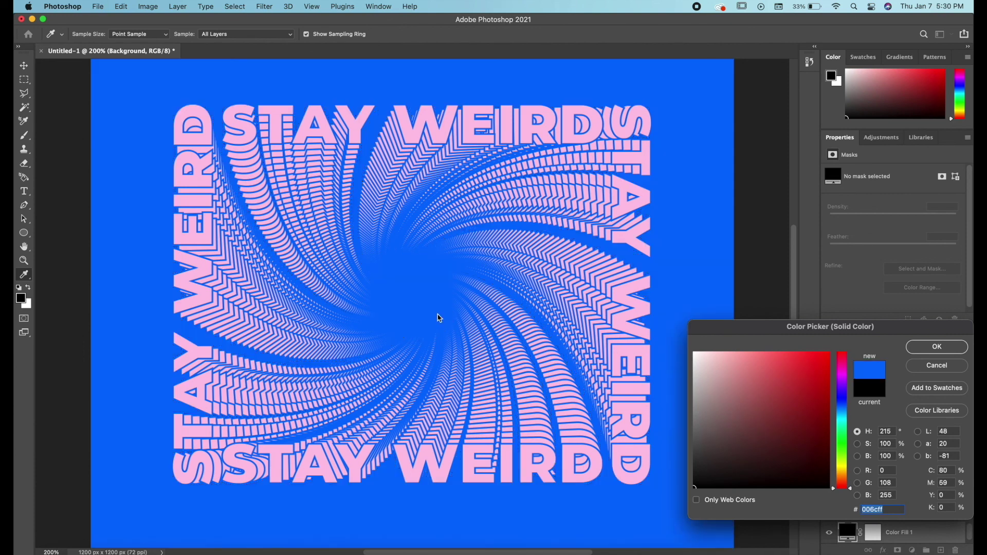
{"action": "left_click", "coordinate": [936, 346]}
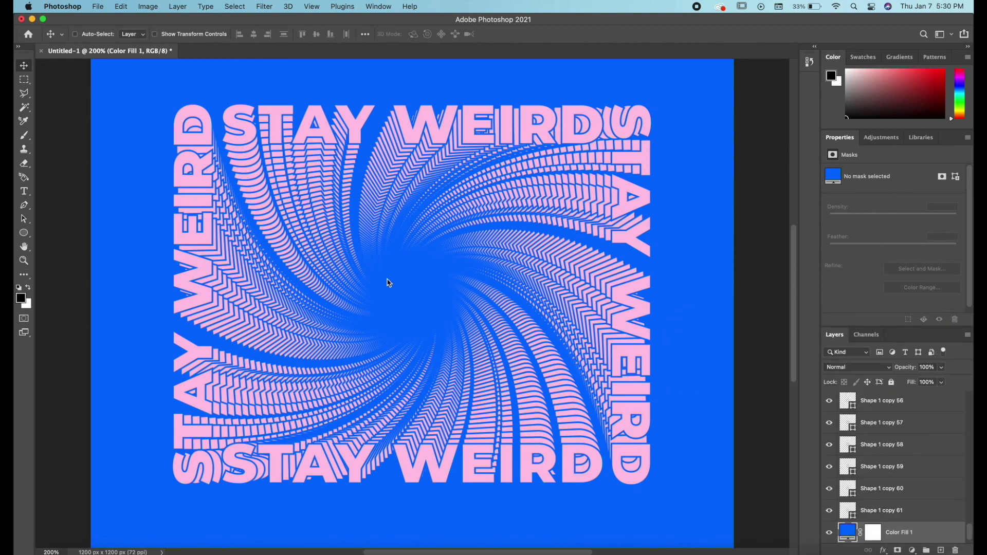